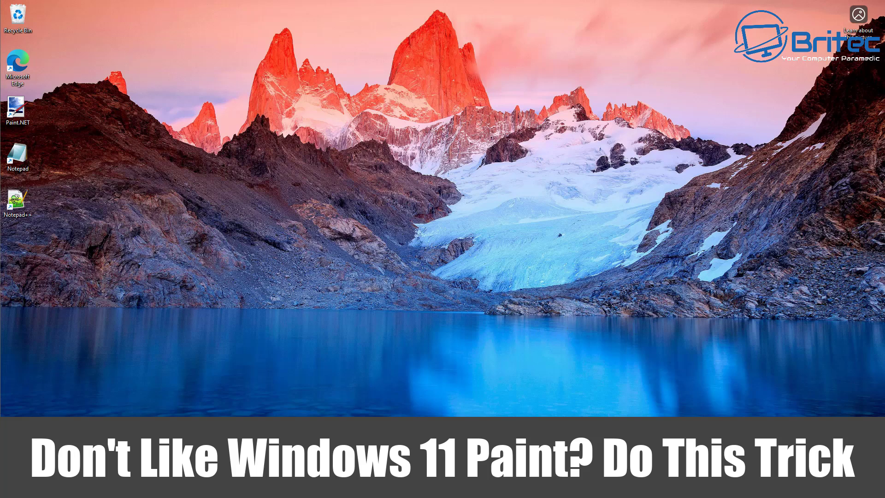
Step: Launch the built-in Paint from Start's Recommended list, dismiss the Image Creator tip, and browse the Copilot menu
{"action": "left_click", "coordinate": [342, 487]}
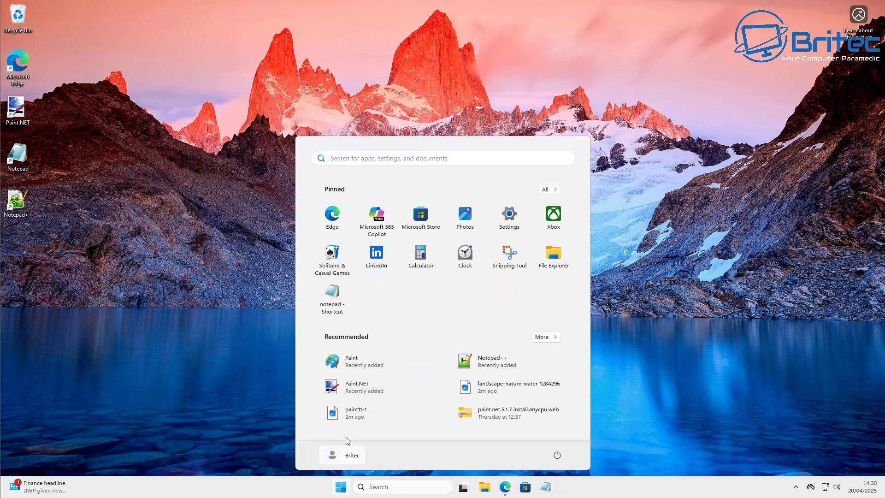
{"action": "left_click", "coordinate": [360, 364]}
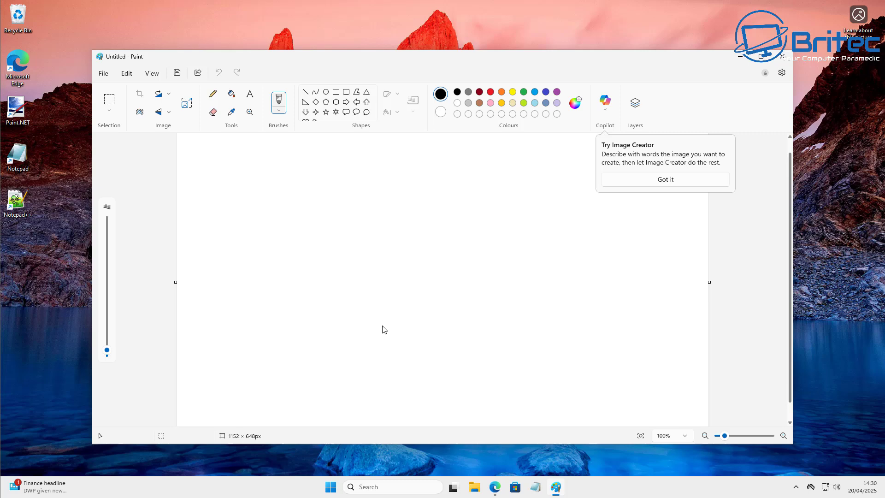
{"action": "left_click", "coordinate": [661, 180]}
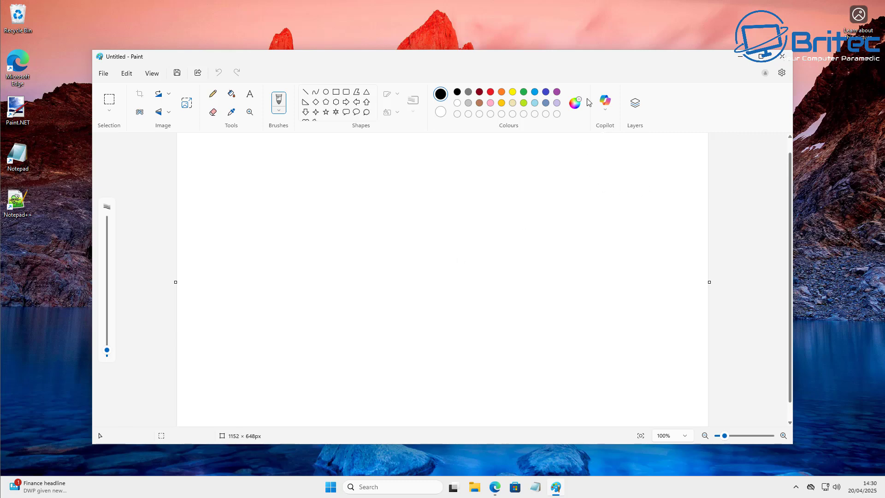
{"action": "left_click", "coordinate": [607, 111]}
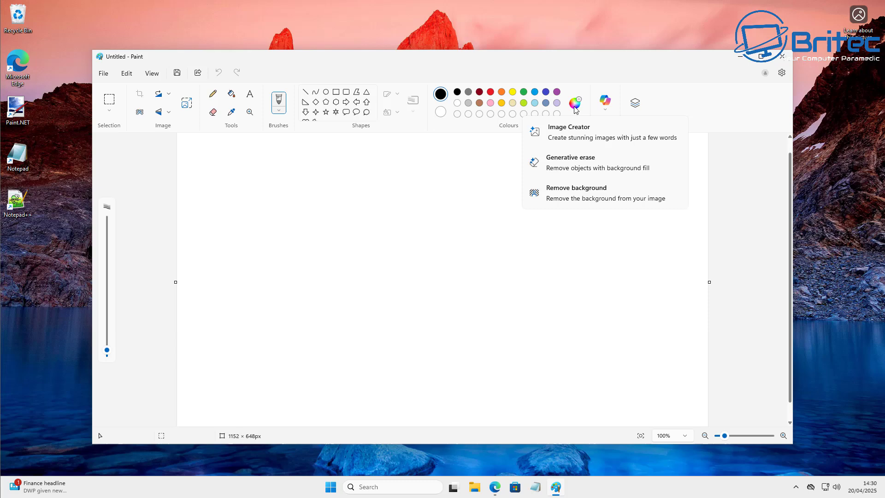
{"action": "left_click", "coordinate": [462, 201]}
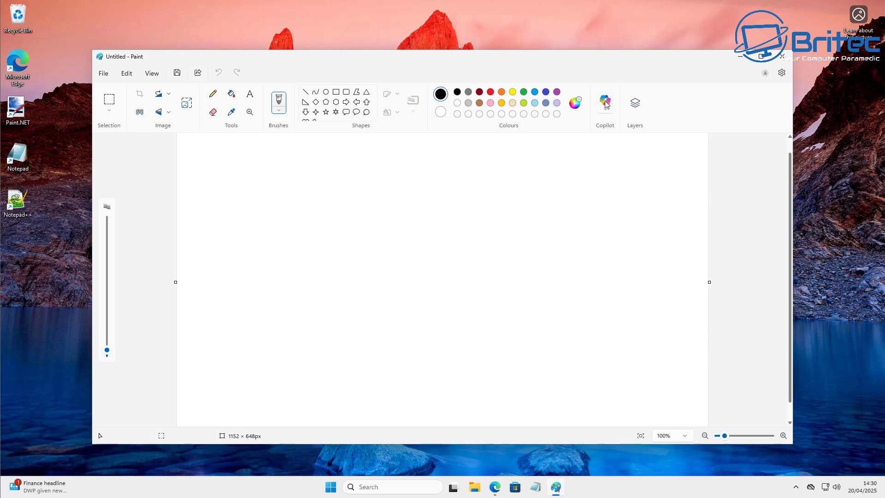
Step: Toggle the Layers panel, glance over the Copilot features list, then close the built-in Paint window
{"action": "left_click", "coordinate": [635, 113]}
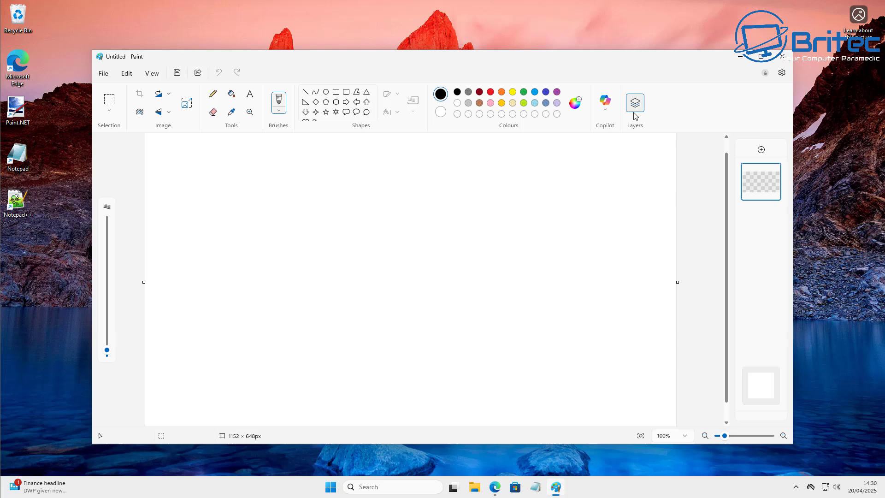
{"action": "left_click", "coordinate": [635, 114]}
{"action": "left_click", "coordinate": [603, 106]}
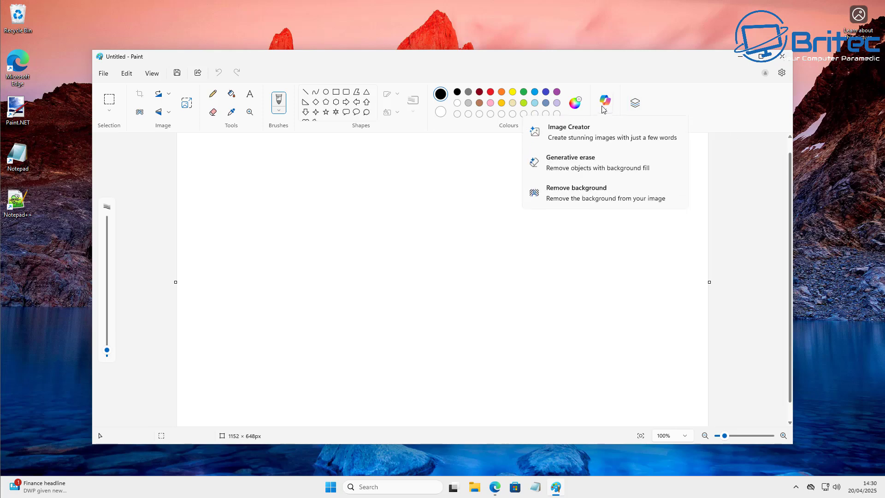
{"action": "left_click", "coordinate": [443, 205]}
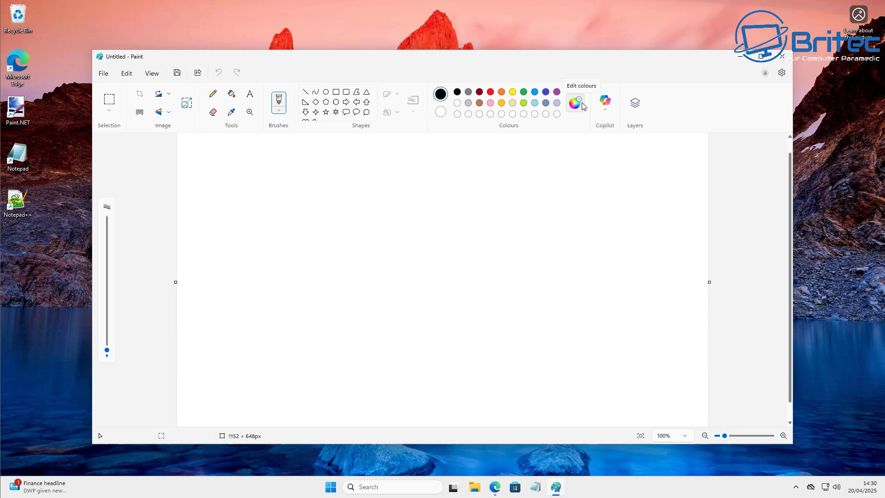
{"action": "left_click", "coordinate": [782, 56]}
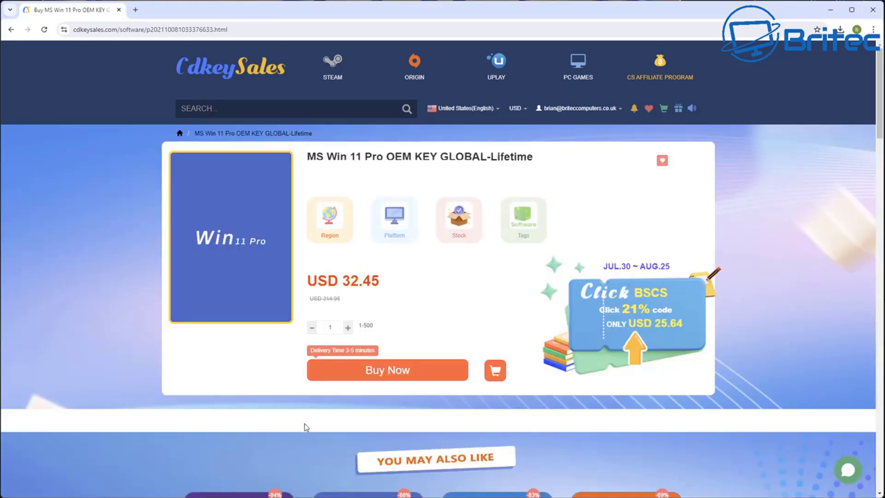
Step: Buy the Windows 11 Pro key with promo code BR09 applied (USD 22.71), then activate Windows with it
{"action": "left_click", "coordinate": [380, 372]}
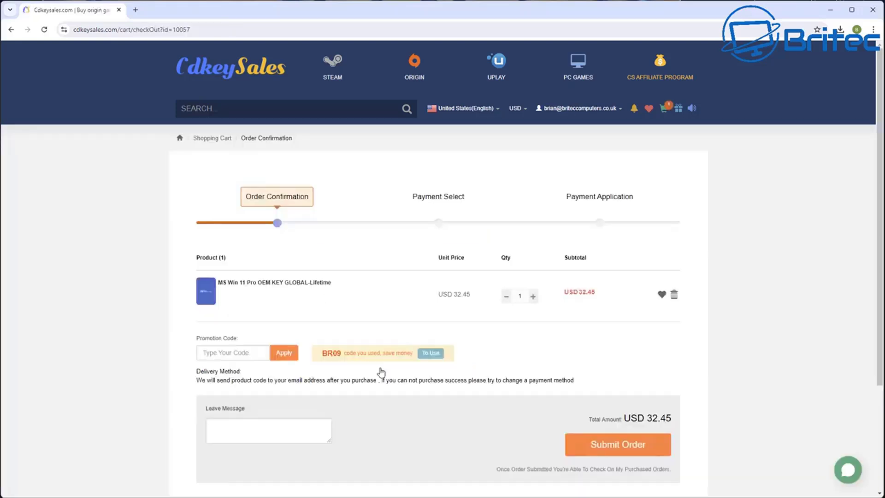
{"action": "type", "text": "BR09"}
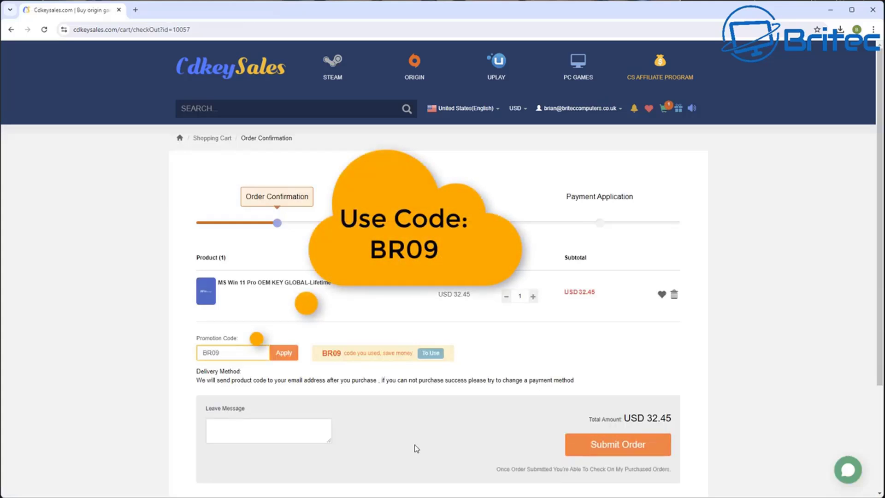
{"action": "left_click", "coordinate": [284, 354]}
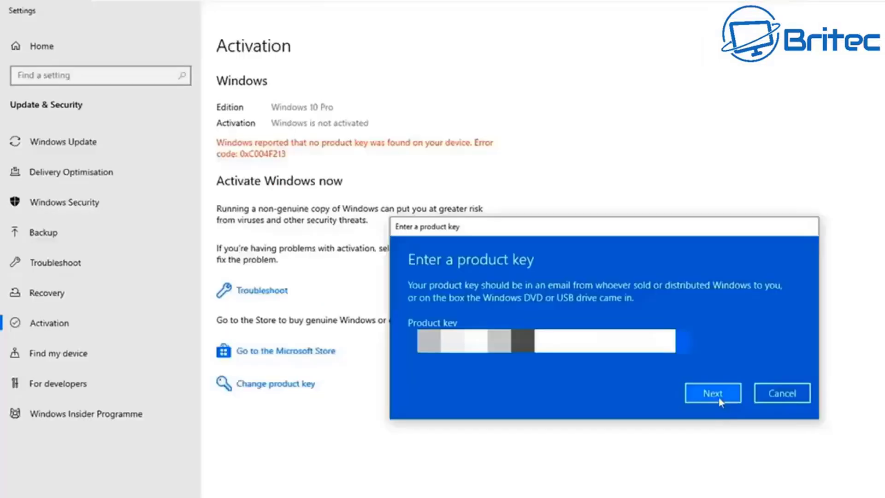
{"action": "left_click", "coordinate": [715, 448]}
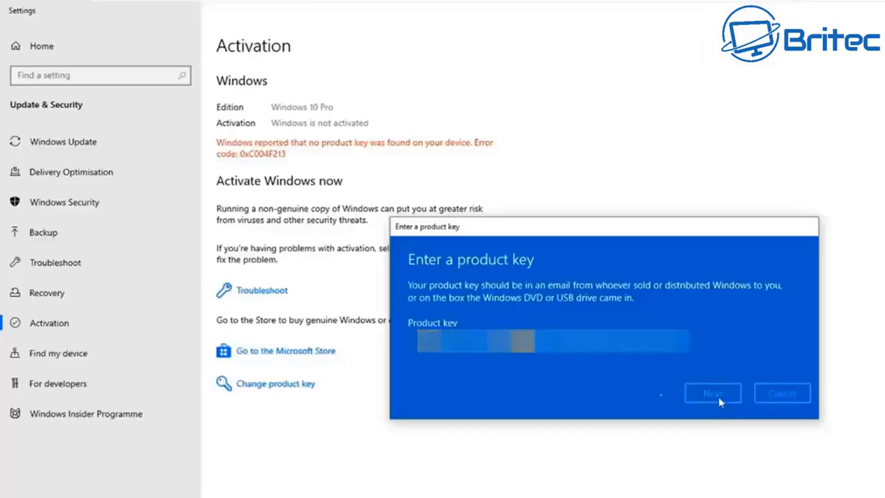
{"action": "left_click", "coordinate": [714, 361]}
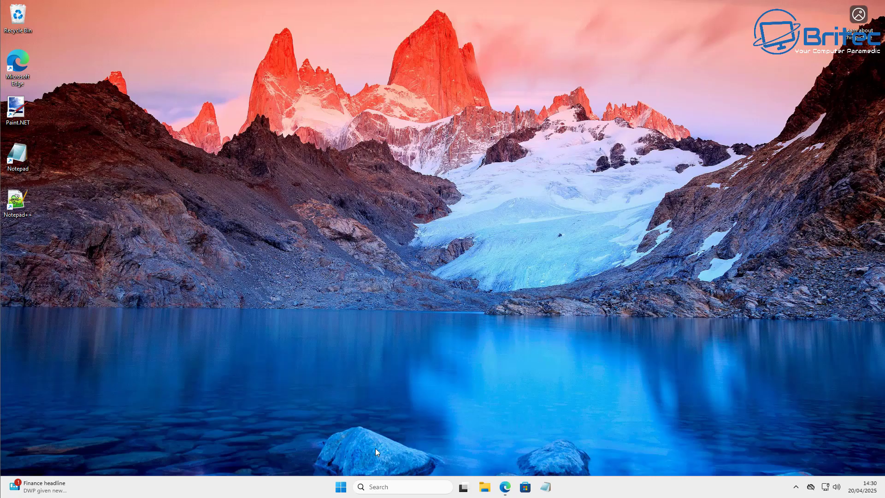
Step: In Edge, download ClassicPaint.zip (4,172 KB) from the win7games Classic Paint page and show it in its folder
{"action": "left_click", "coordinate": [505, 487]}
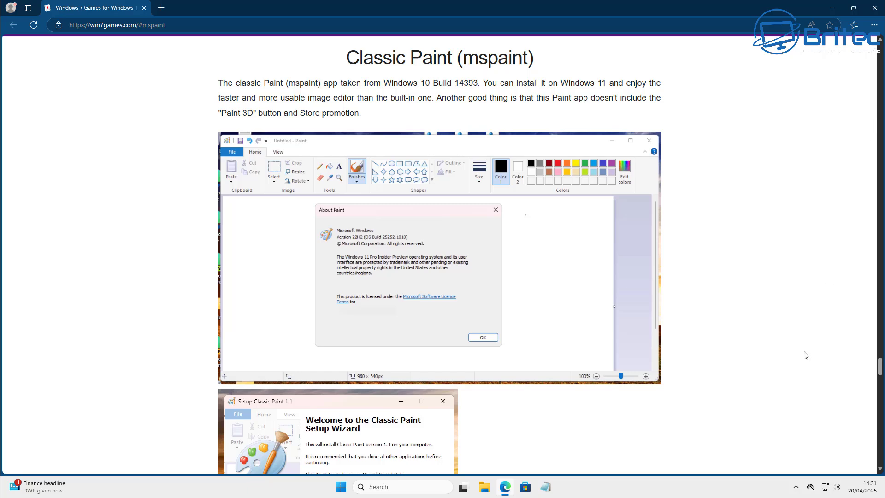
{"action": "scroll", "coordinate": [803, 362], "scroll_direction": "down", "scroll_amount": 8}
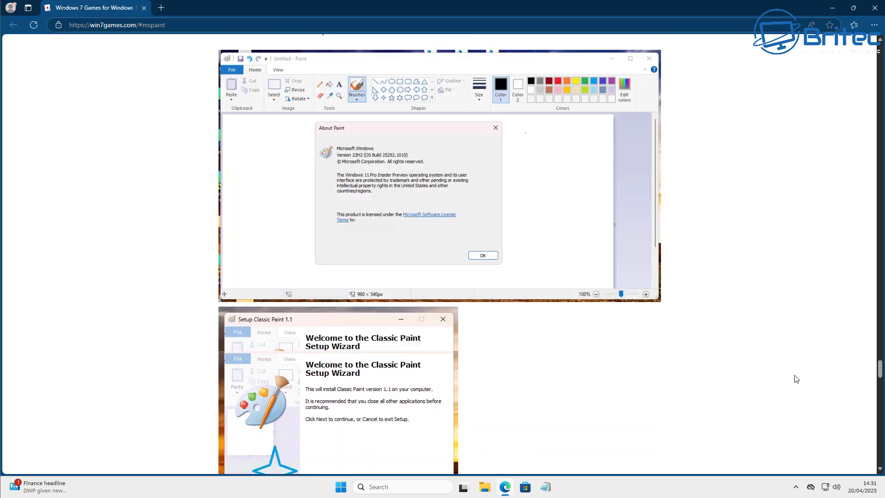
{"action": "scroll", "coordinate": [792, 381], "scroll_direction": "down", "scroll_amount": 2}
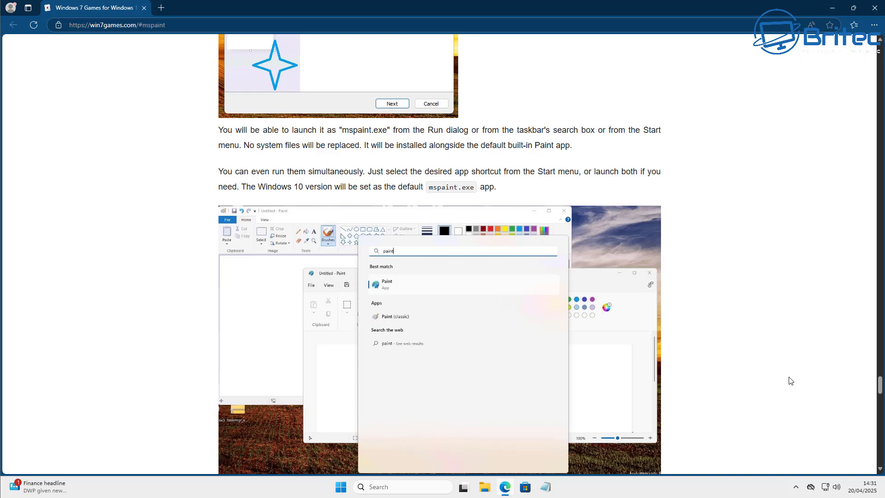
{"action": "scroll", "coordinate": [791, 381], "scroll_direction": "down", "scroll_amount": 7}
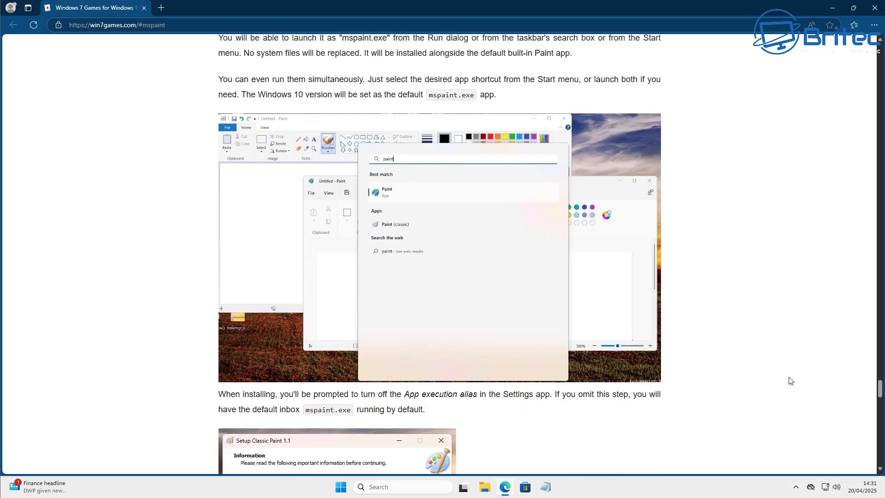
{"action": "scroll", "coordinate": [302, 379], "scroll_direction": "down", "scroll_amount": 8}
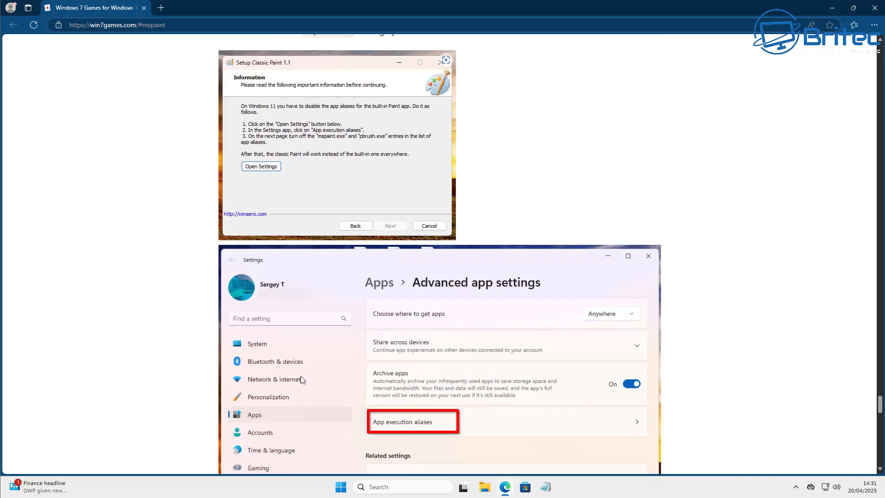
{"action": "scroll", "coordinate": [518, 388], "scroll_direction": "down", "scroll_amount": 11}
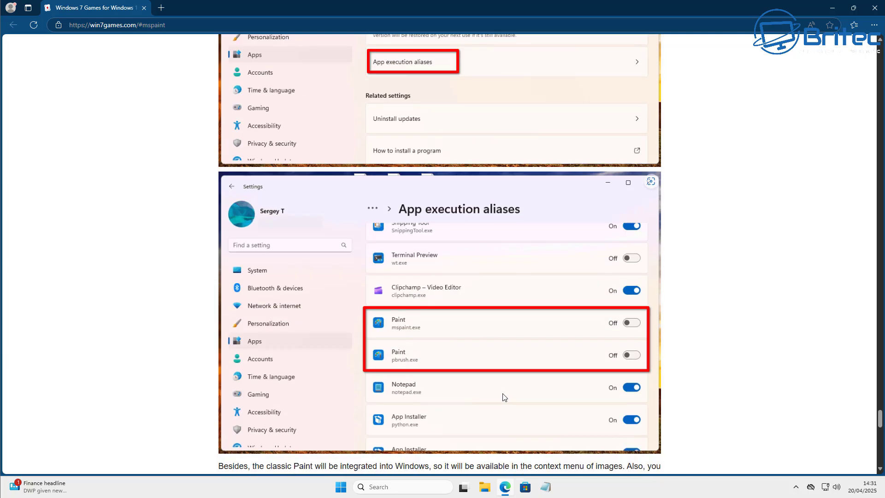
{"action": "scroll", "coordinate": [502, 395], "scroll_direction": "down", "scroll_amount": 3}
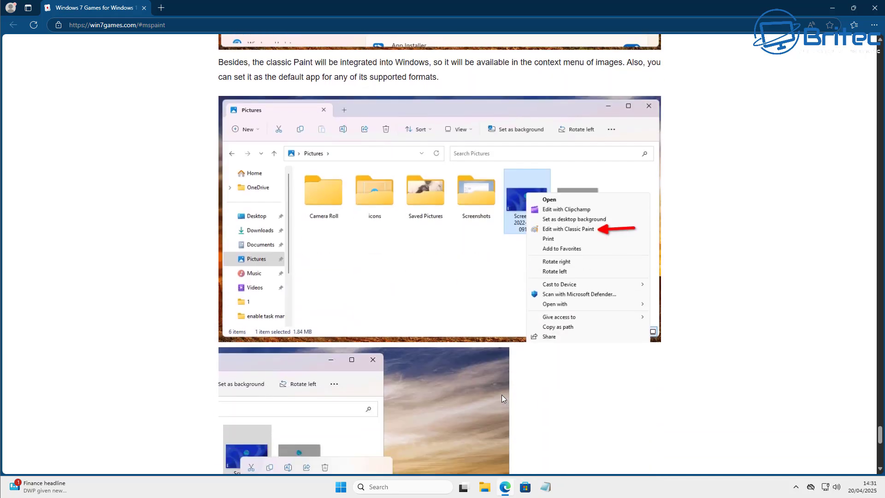
{"action": "scroll", "coordinate": [877, 441], "scroll_direction": "down", "scroll_amount": 8}
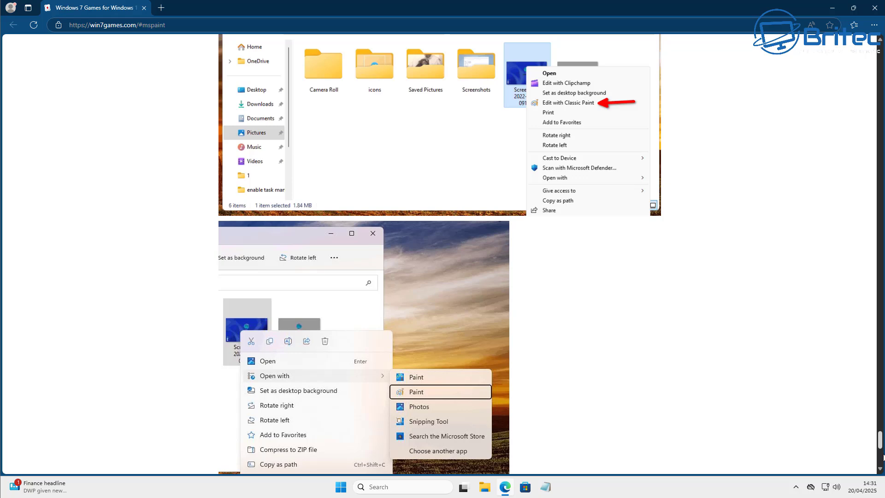
{"action": "left_click", "coordinate": [441, 314]}
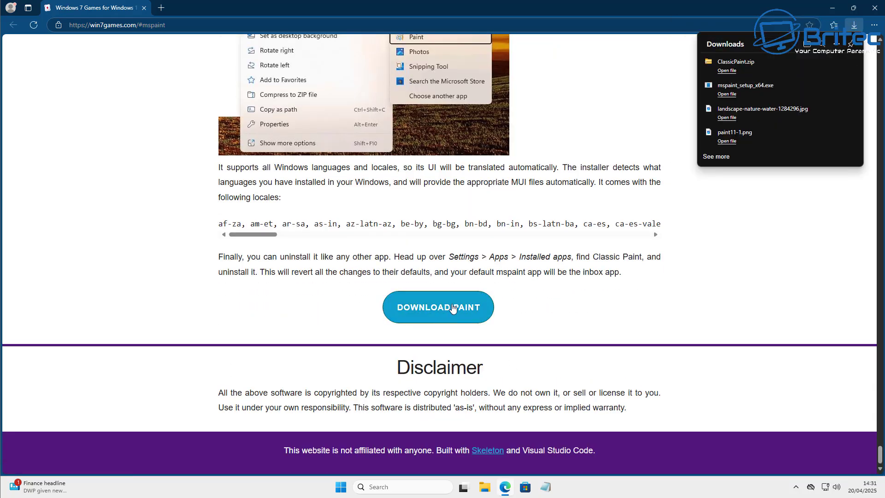
{"action": "mouse_move", "coordinate": [761, 74]}
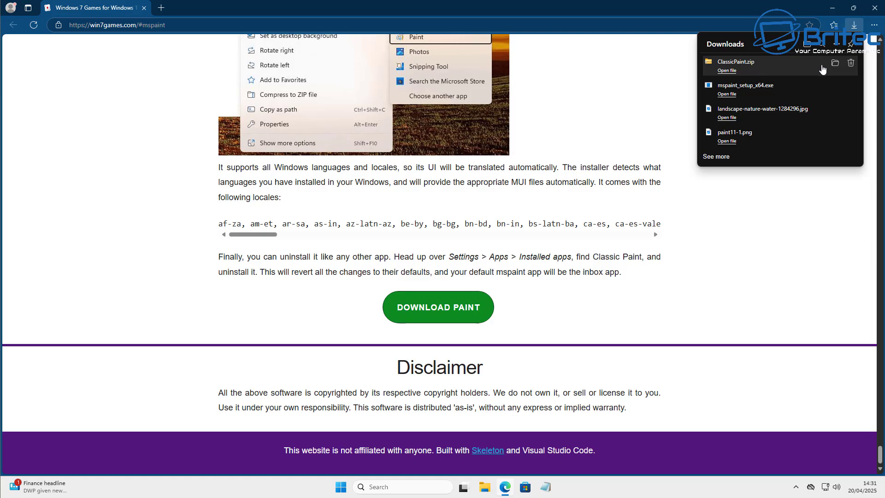
{"action": "left_click", "coordinate": [836, 64]}
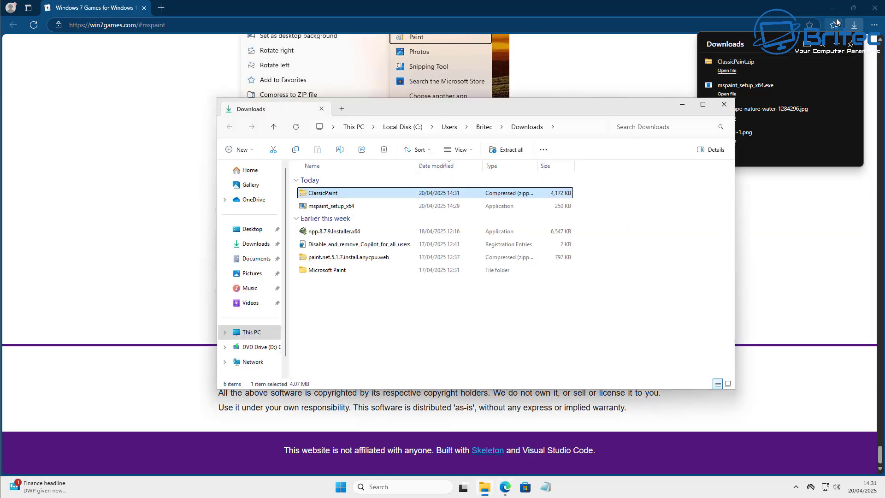
Step: Minimize the browser, extract ClassicPaint.zip into a ClassicPaint folder, and select the ClassicPaint-1.1-setup installer
{"action": "left_click", "coordinate": [833, 8]}
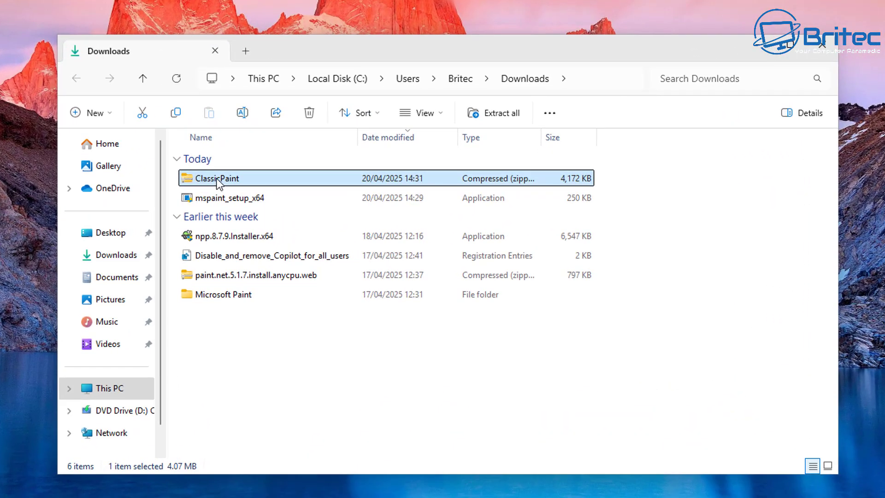
{"action": "right_click", "coordinate": [217, 180]}
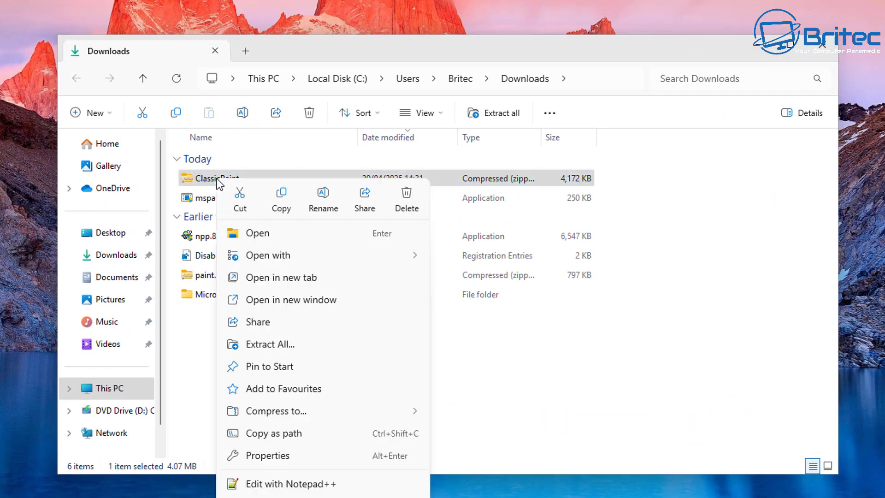
{"action": "left_click", "coordinate": [275, 346]}
{"action": "left_click", "coordinate": [533, 386]}
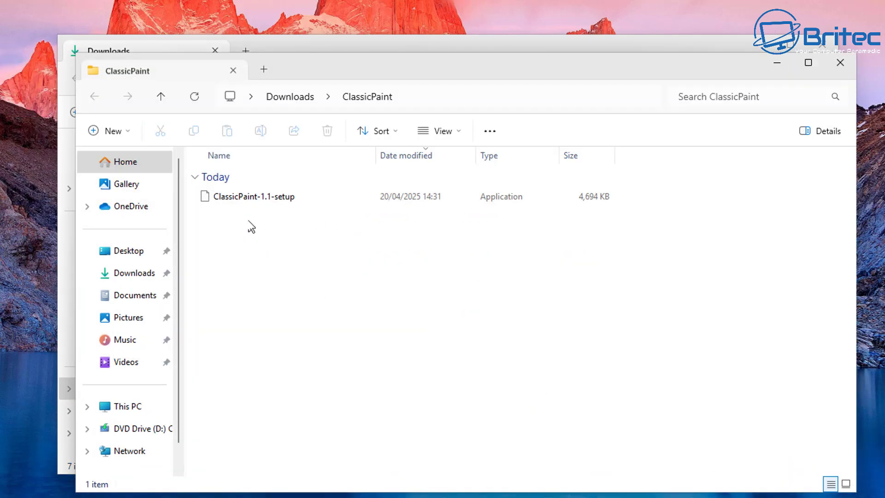
{"action": "left_click_drag", "start_coordinate": [366, 75], "coordinate": [346, 50]}
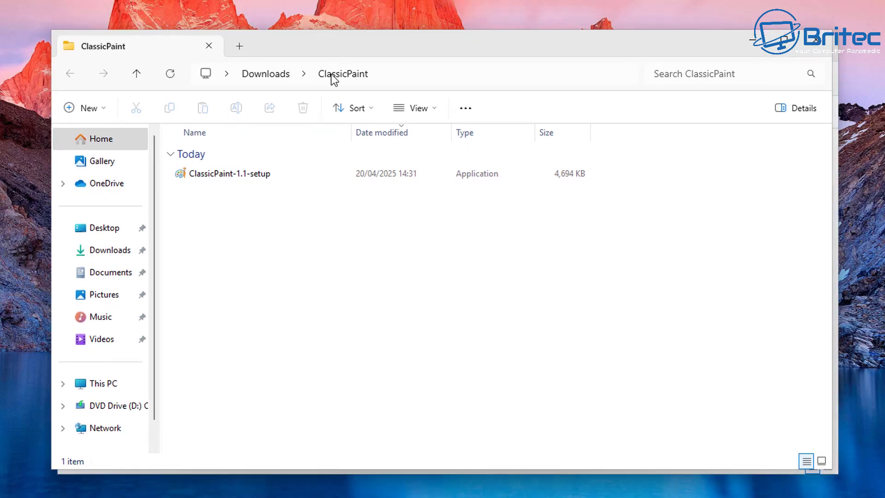
{"action": "left_click", "coordinate": [215, 175]}
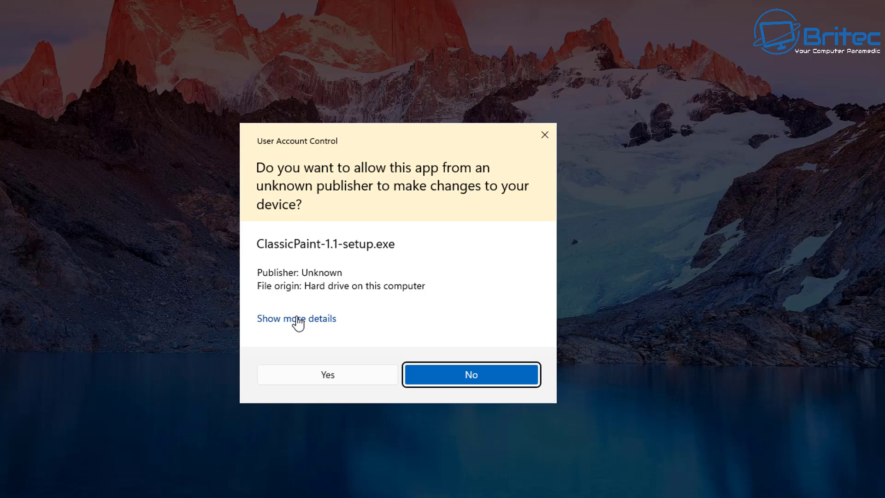
Step: Allow the installer through UAC, accept C:\Program Files\Classic Paint, and open Windows' Advanced app settings
{"action": "left_click", "coordinate": [319, 374]}
{"action": "left_click", "coordinate": [819, 48]}
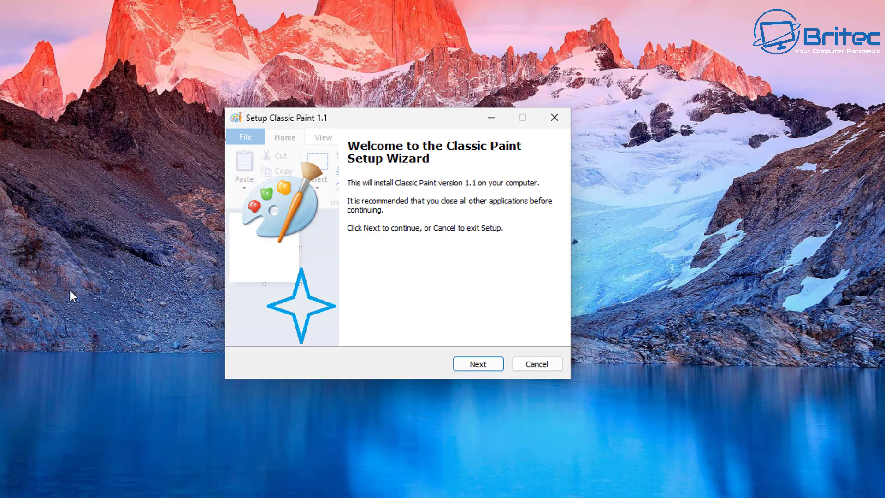
{"action": "left_click", "coordinate": [484, 366]}
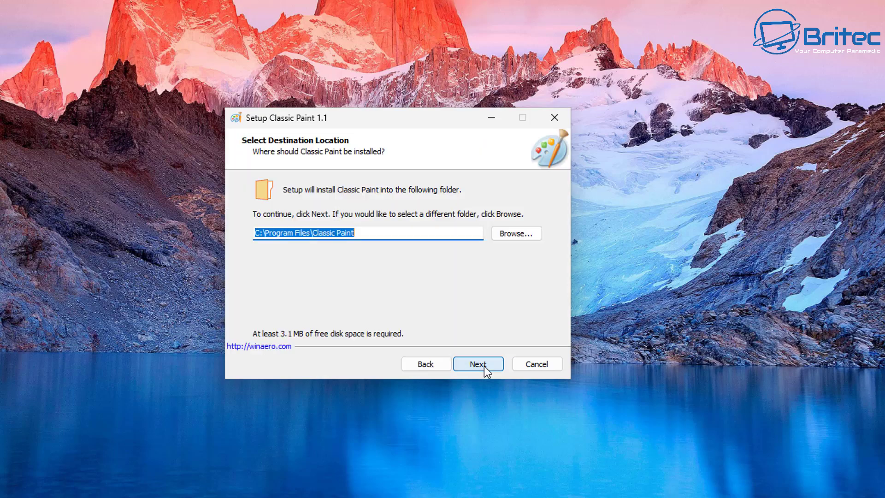
{"action": "left_click", "coordinate": [478, 364]}
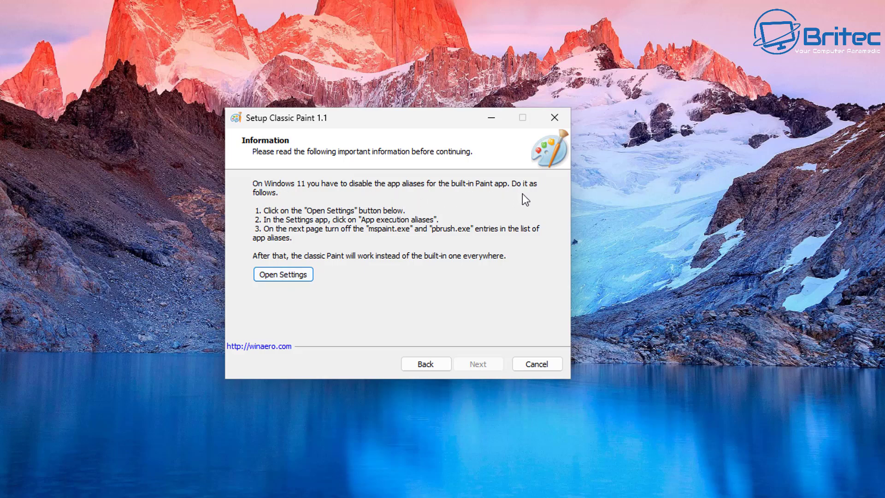
{"action": "left_click", "coordinate": [281, 275]}
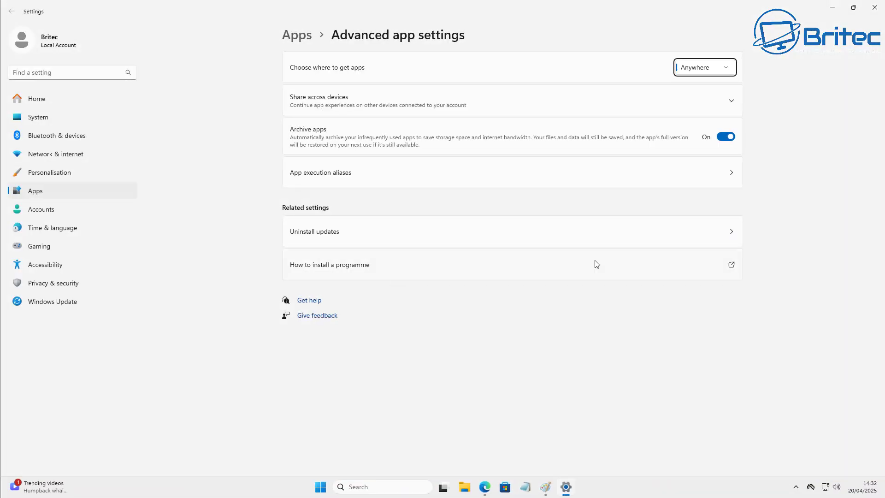
Step: Switch off the pbrush.exe and mspaint.exe Paint entries under App execution aliases
{"action": "left_click", "coordinate": [382, 180]}
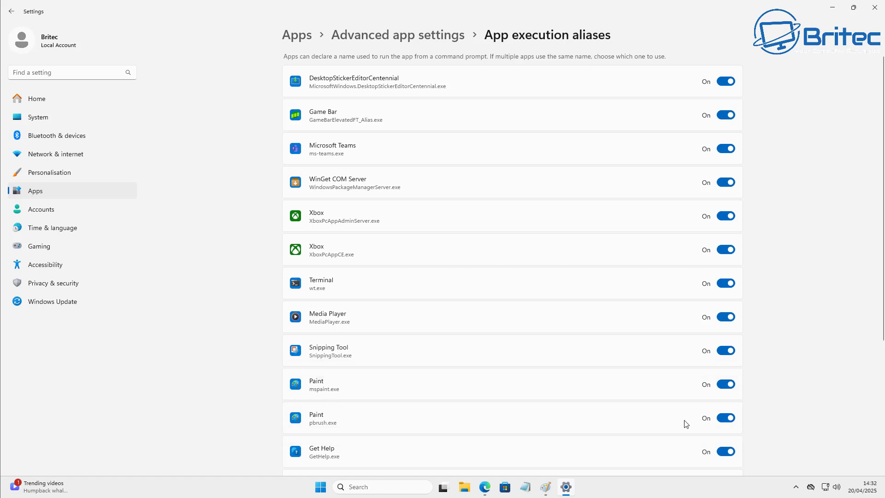
{"action": "left_click", "coordinate": [725, 418]}
{"action": "left_click", "coordinate": [723, 385]}
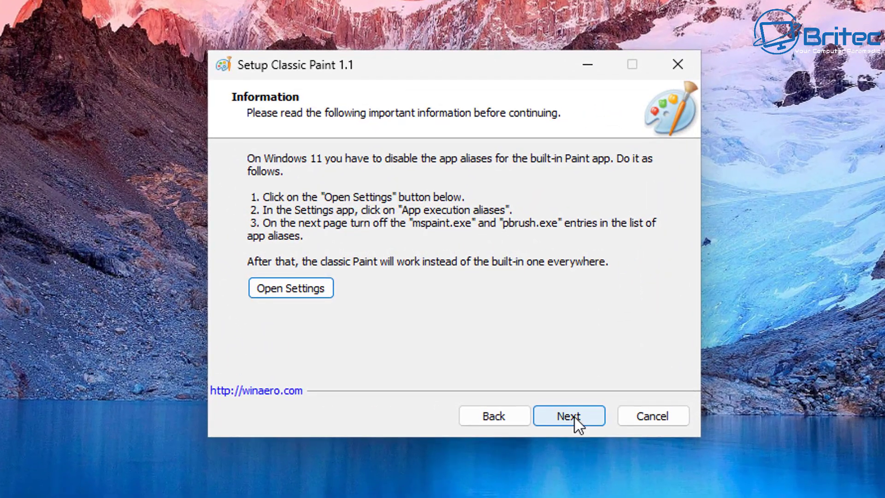
Step: Continue past the alias notice, keep the all-users desktop icon option, and run the installation
{"action": "left_click", "coordinate": [574, 416]}
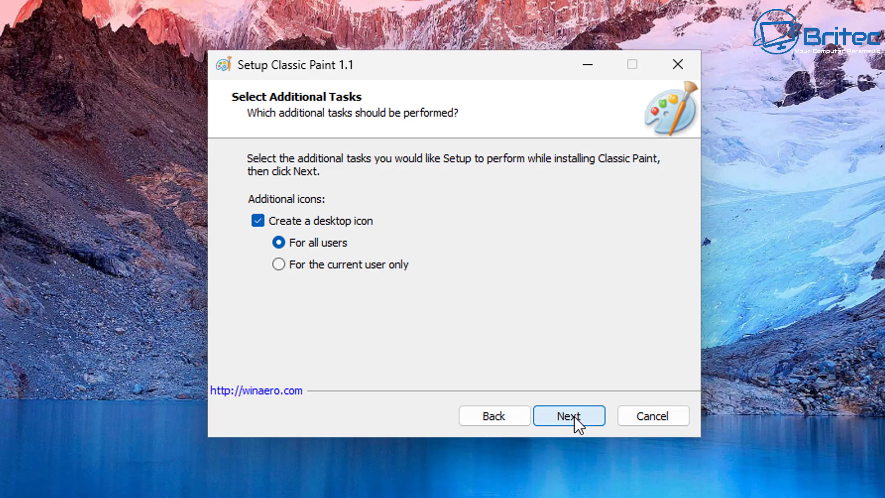
{"action": "left_click", "coordinate": [575, 416]}
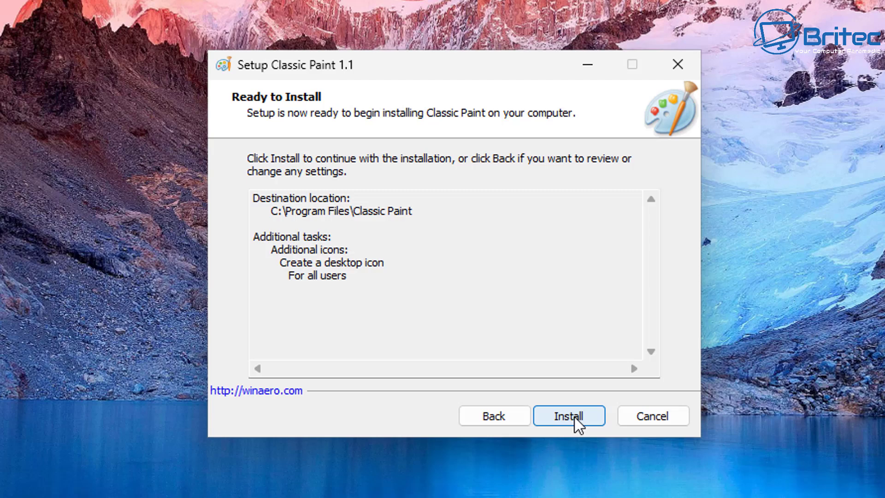
{"action": "left_click", "coordinate": [574, 417]}
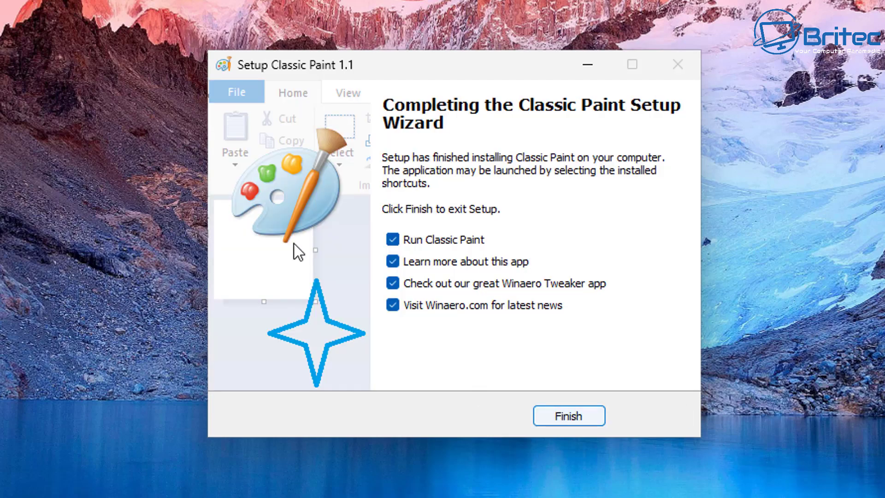
Step: Untick the Winaero Tweaker offer and finish setup so Classic Paint launches
{"action": "left_click", "coordinate": [394, 286]}
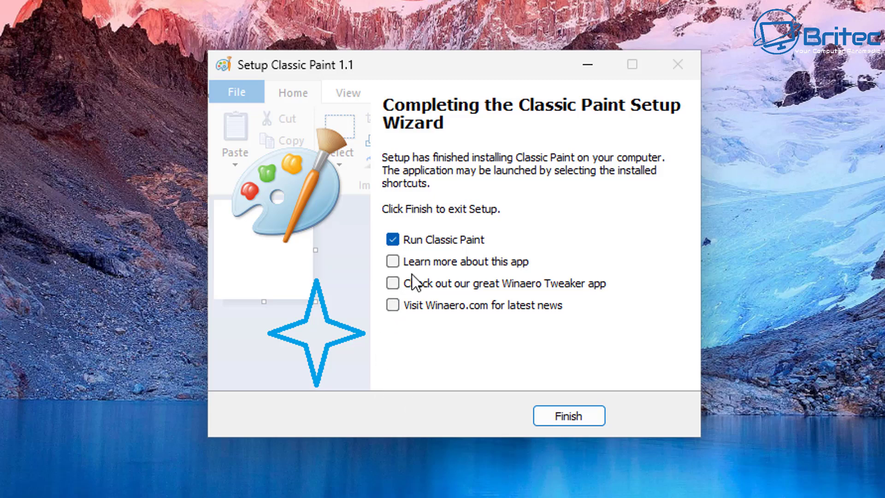
{"action": "left_click", "coordinate": [571, 422]}
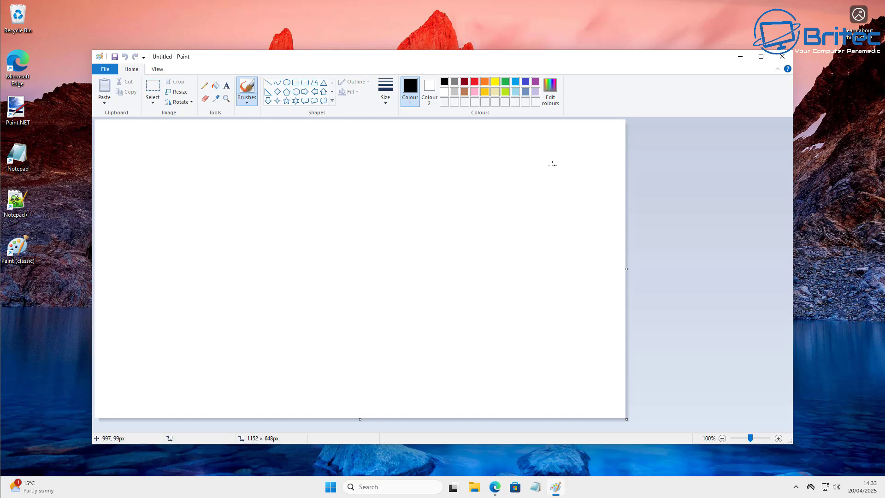
Step: Close Classic Paint, relaunch it from the Paint (classic) desktop icon, and close it again
{"action": "left_click", "coordinate": [785, 57]}
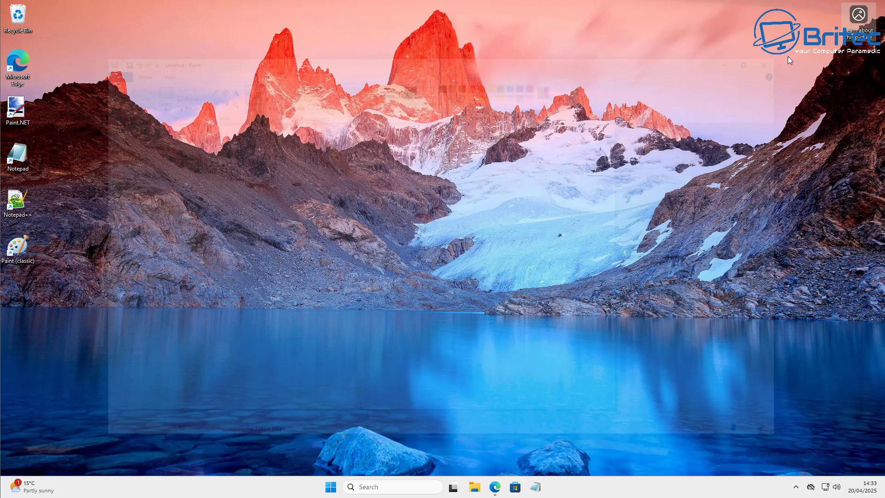
{"action": "double_click", "coordinate": [22, 251]}
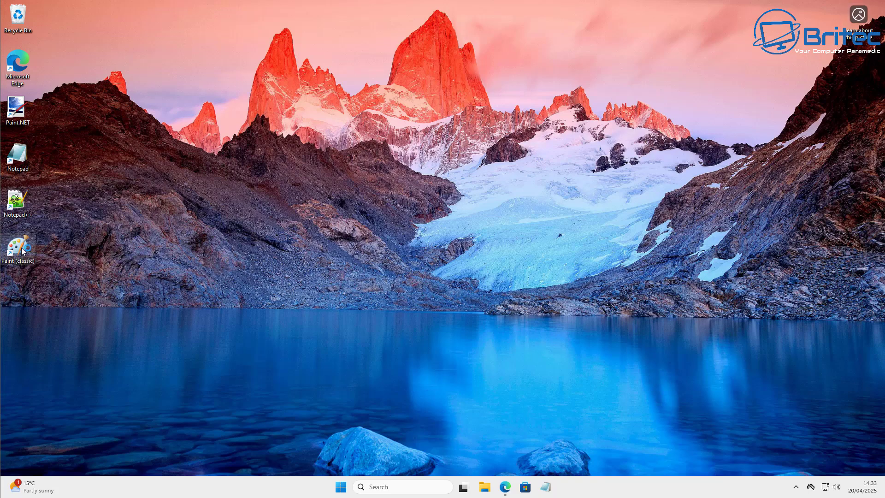
{"action": "left_click", "coordinate": [782, 56]}
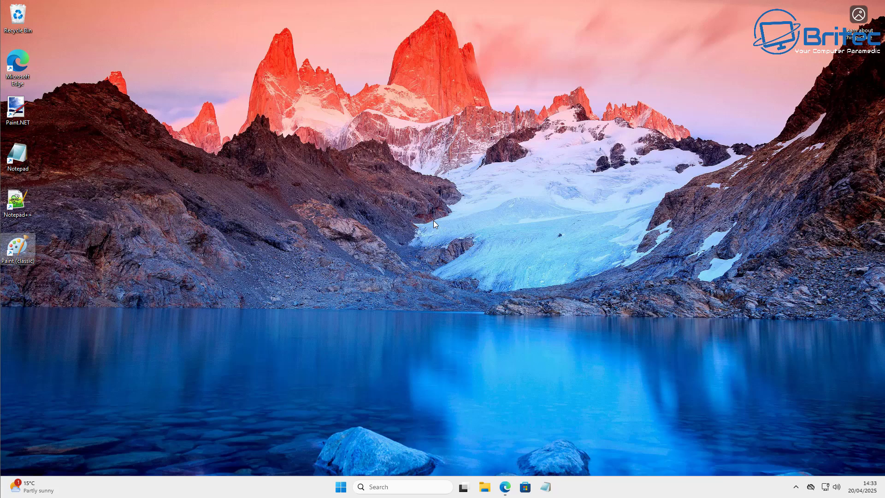
Step: Browse the Start menu's All apps list for the new entry, then dismiss the Start menu
{"action": "left_click", "coordinate": [340, 488]}
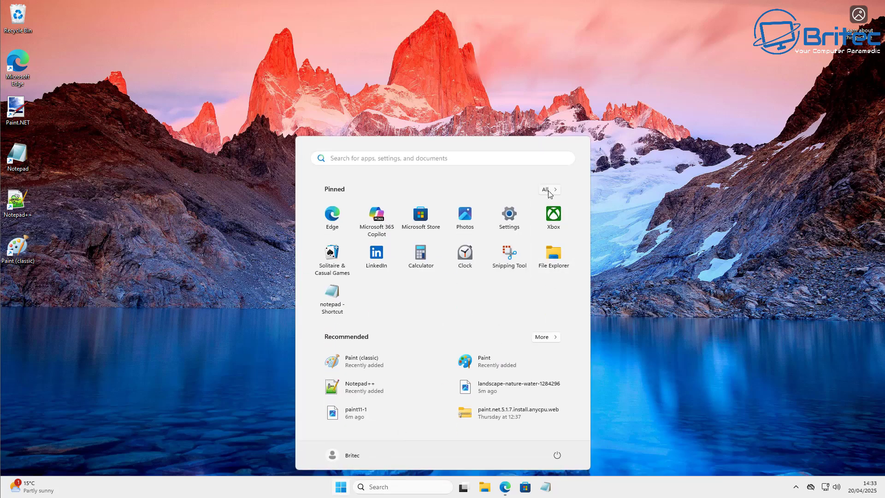
{"action": "left_click", "coordinate": [547, 189]}
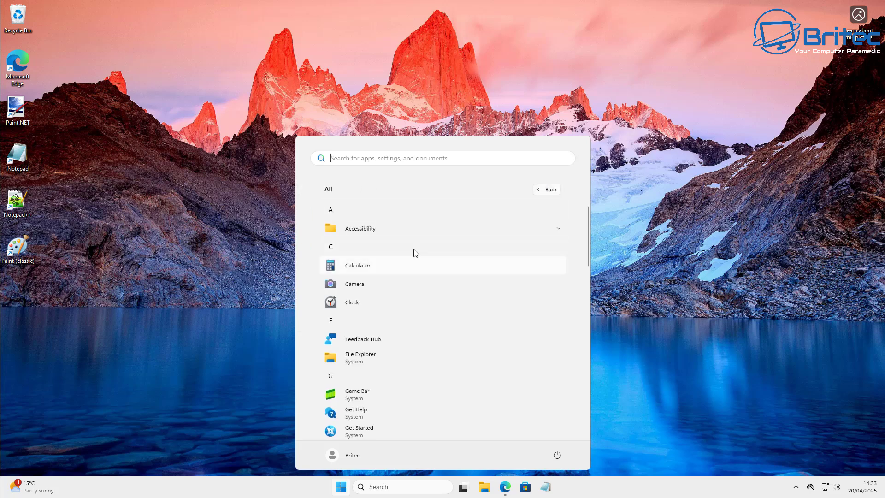
{"action": "scroll", "coordinate": [417, 251], "scroll_direction": "down", "scroll_amount": 5}
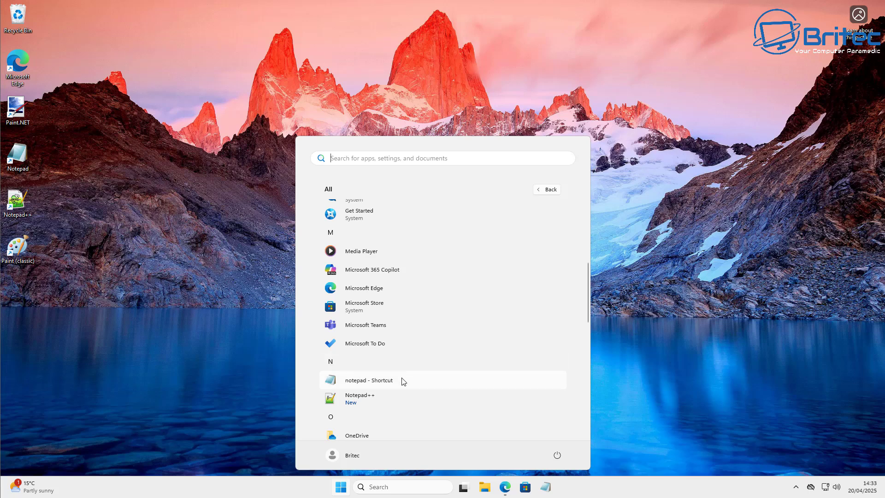
{"action": "scroll", "coordinate": [404, 380], "scroll_direction": "down", "scroll_amount": 3}
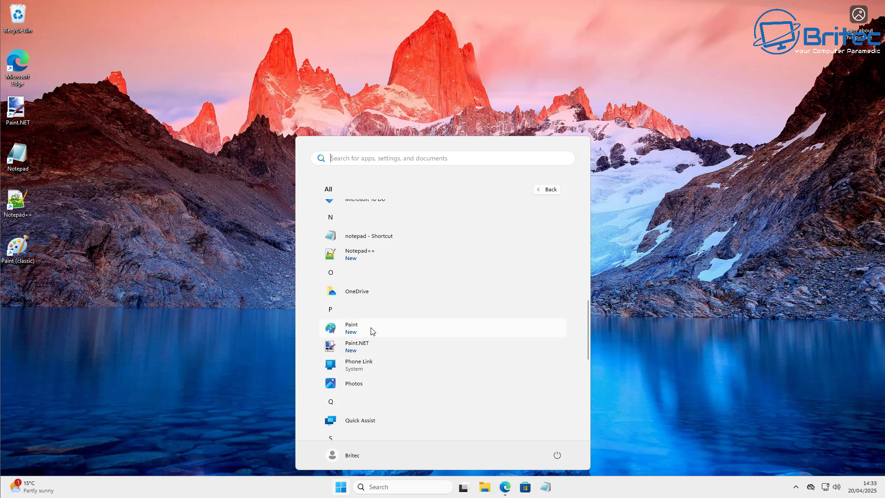
{"action": "scroll", "coordinate": [371, 330], "scroll_direction": "down", "scroll_amount": 3}
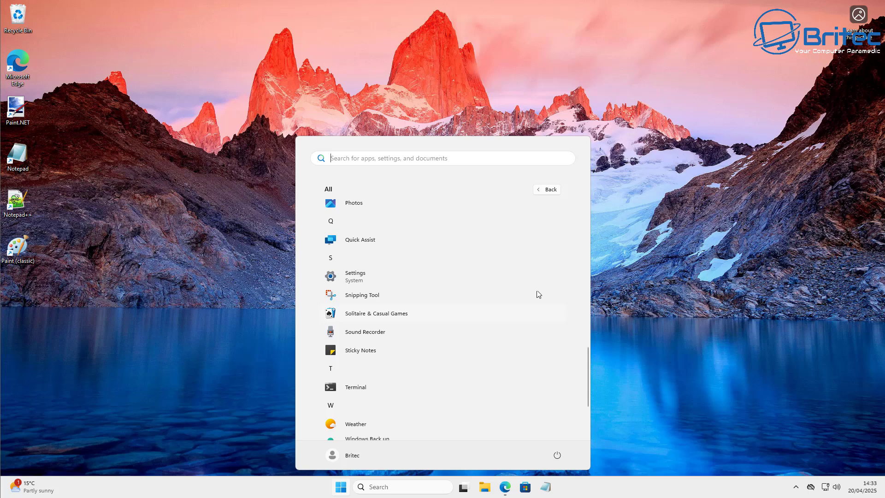
{"action": "left_click", "coordinate": [643, 162]}
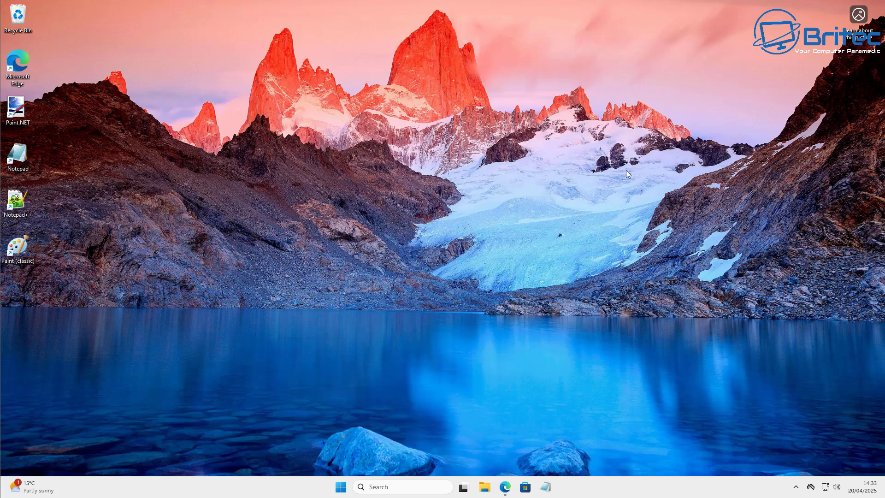
Step: In File Explorer's Pictures folder, open the landscape image for editing in Paint, then close Paint
{"action": "left_click", "coordinate": [489, 489]}
{"action": "left_click_drag", "start_coordinate": [498, 101], "coordinate": [480, 120]}
{"action": "left_click", "coordinate": [235, 290]}
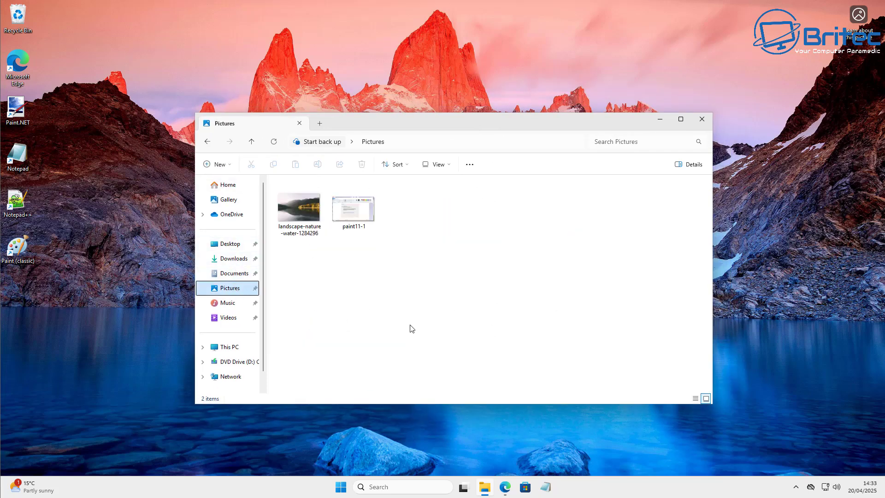
{"action": "right_click", "coordinate": [297, 203]}
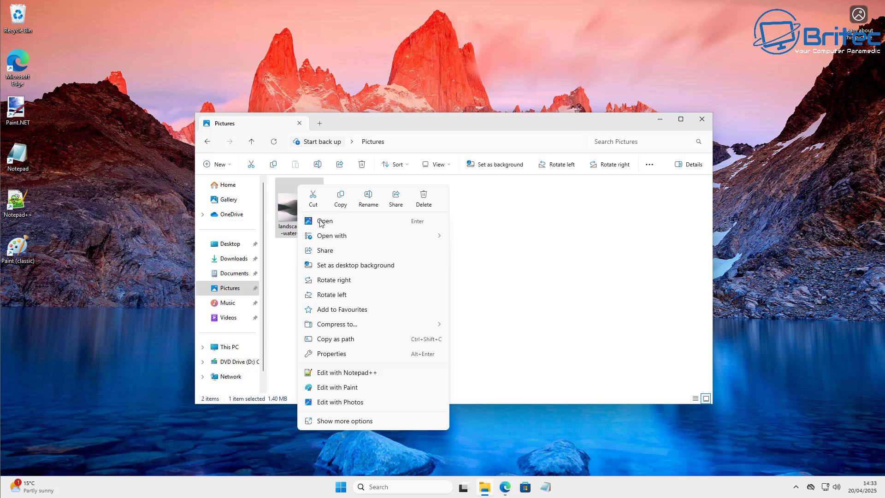
{"action": "left_click", "coordinate": [339, 388]}
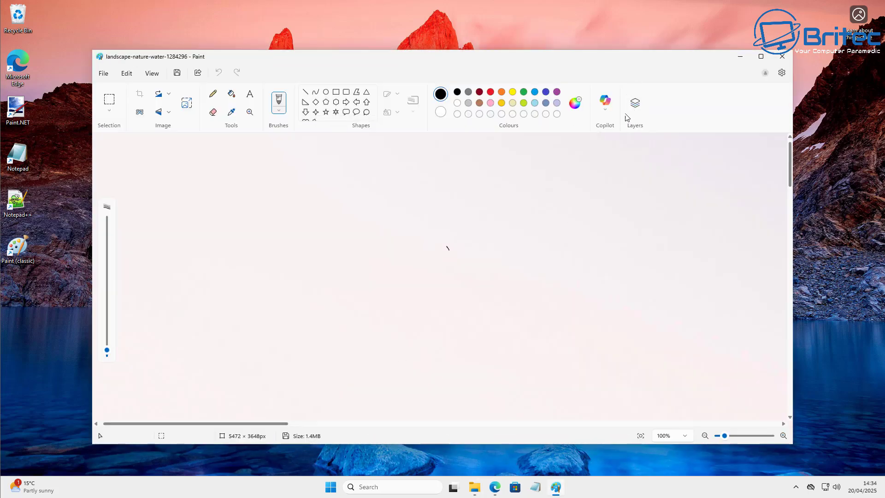
{"action": "left_click", "coordinate": [782, 57]}
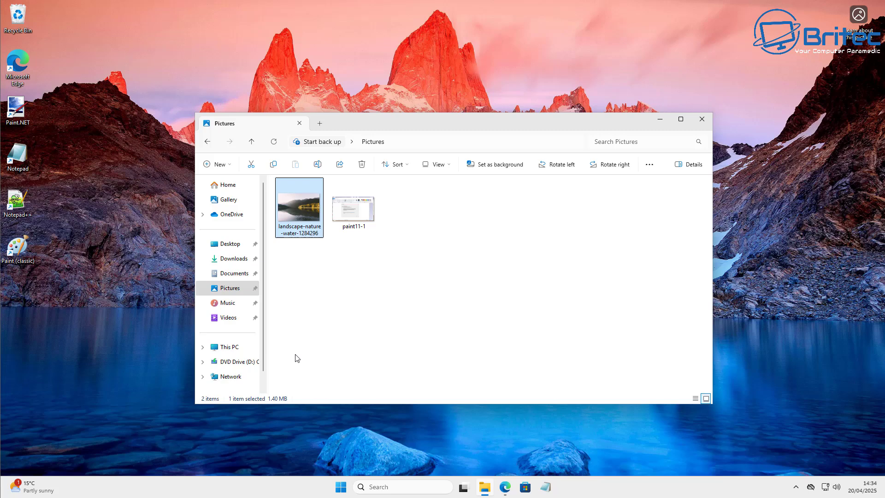
Step: Open the landscape photo via Show more options > Edit with Classic Paint, then close Paint and Pictures
{"action": "right_click", "coordinate": [292, 201]}
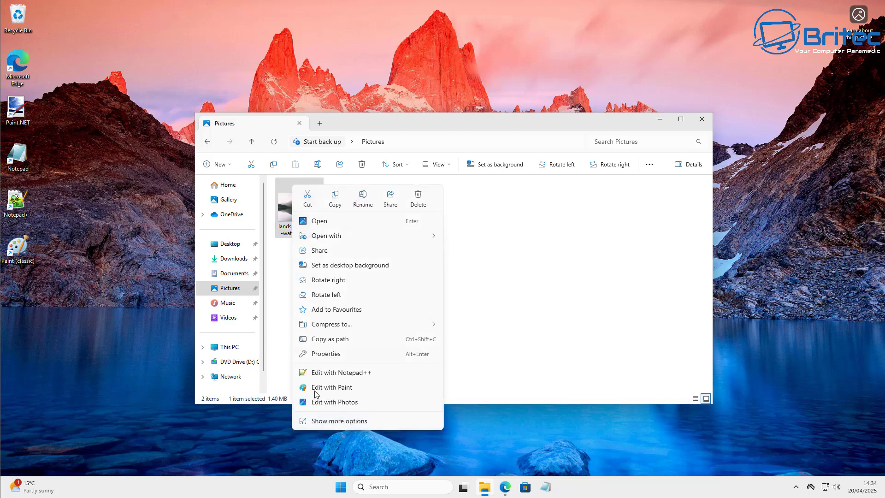
{"action": "left_click", "coordinate": [322, 421]}
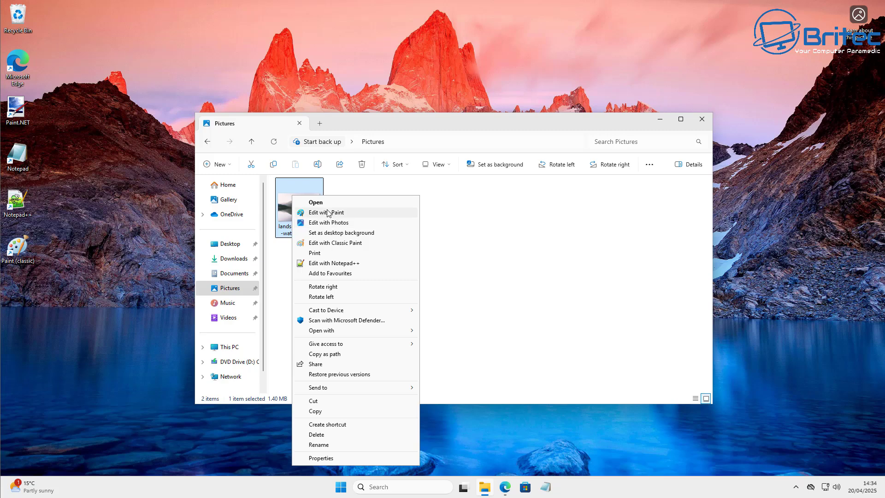
{"action": "left_click", "coordinate": [344, 245]}
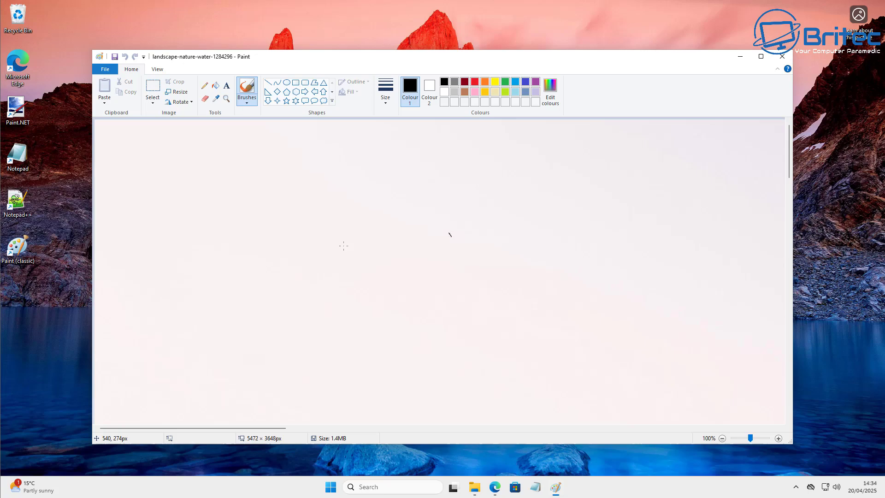
{"action": "left_click", "coordinate": [782, 56]}
{"action": "left_click", "coordinate": [702, 118]}
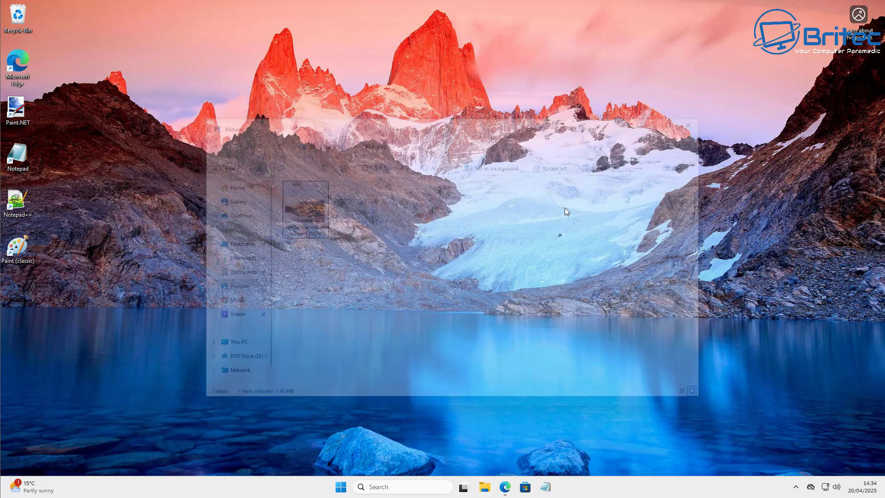
Step: Uninstall the built-in Paint app from Settings > Apps > Installed apps and confirm the removal
{"action": "left_click", "coordinate": [341, 488]}
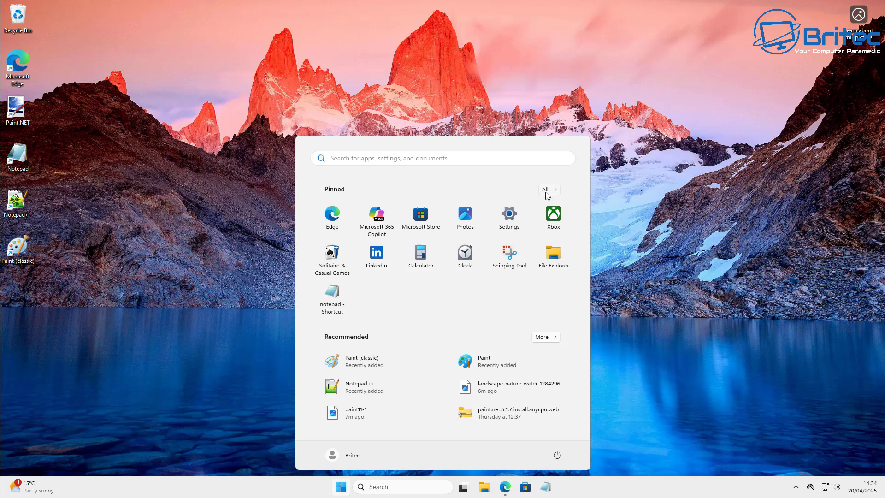
{"action": "left_click", "coordinate": [502, 214]}
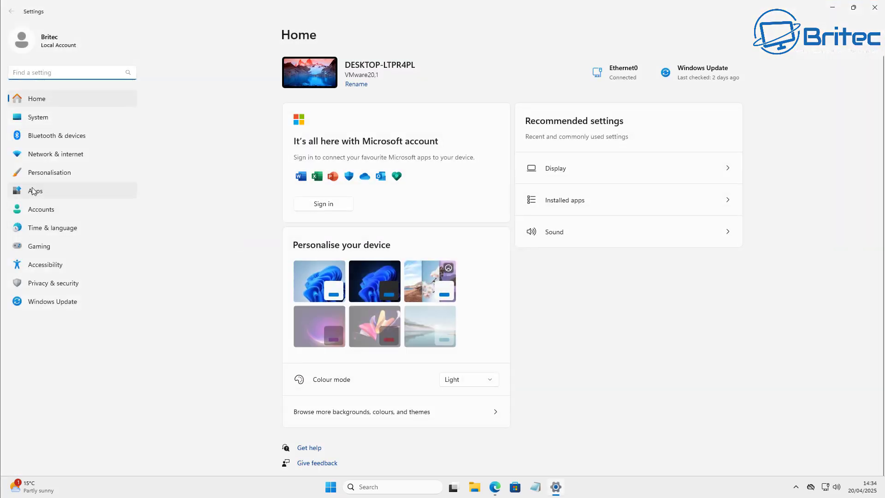
{"action": "left_click", "coordinate": [33, 191]}
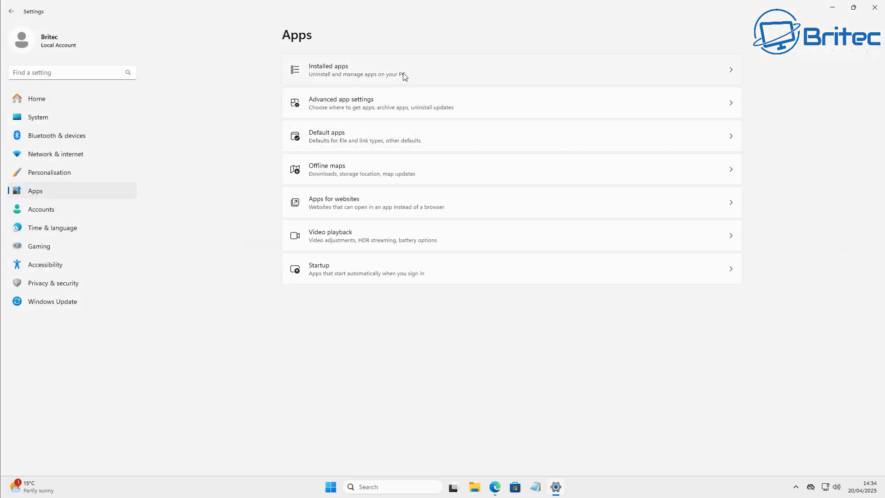
{"action": "left_click", "coordinate": [403, 74]}
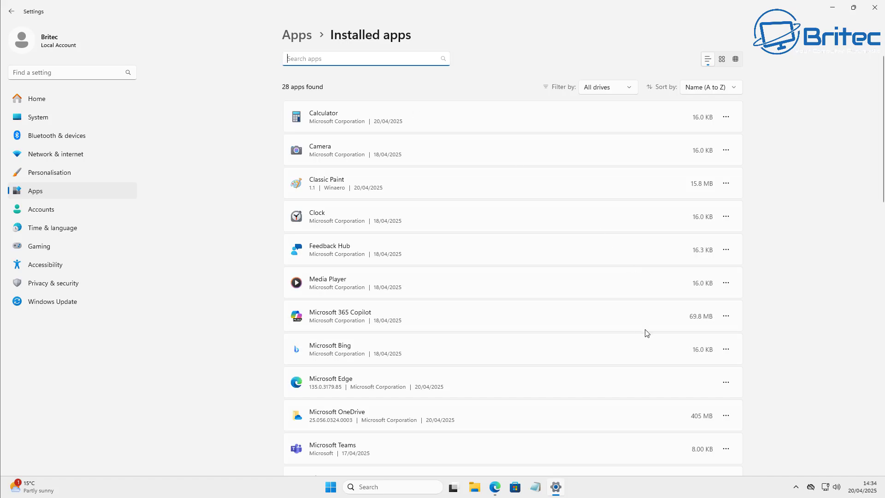
{"action": "scroll", "coordinate": [645, 335], "scroll_direction": "down", "scroll_amount": 8}
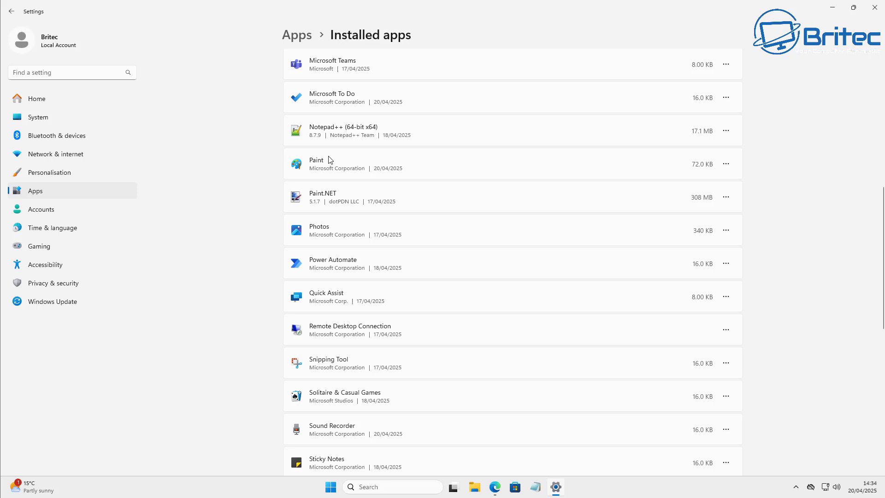
{"action": "left_click", "coordinate": [726, 165]}
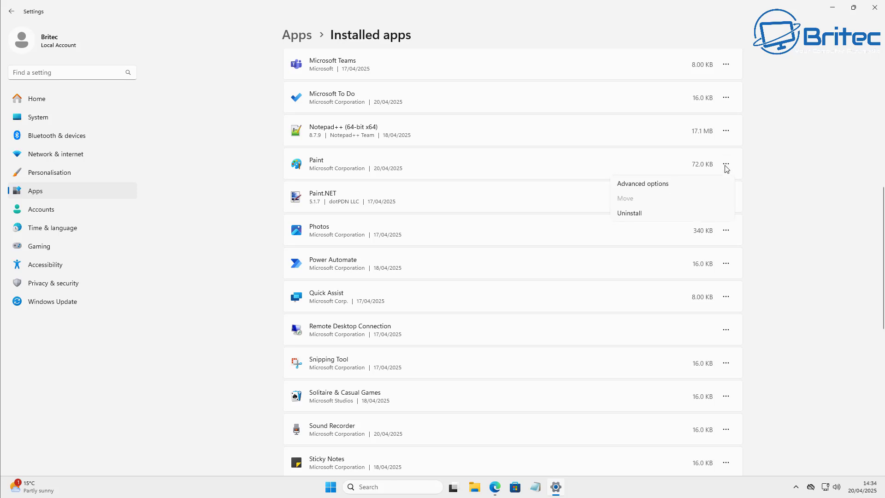
{"action": "left_click", "coordinate": [649, 214]}
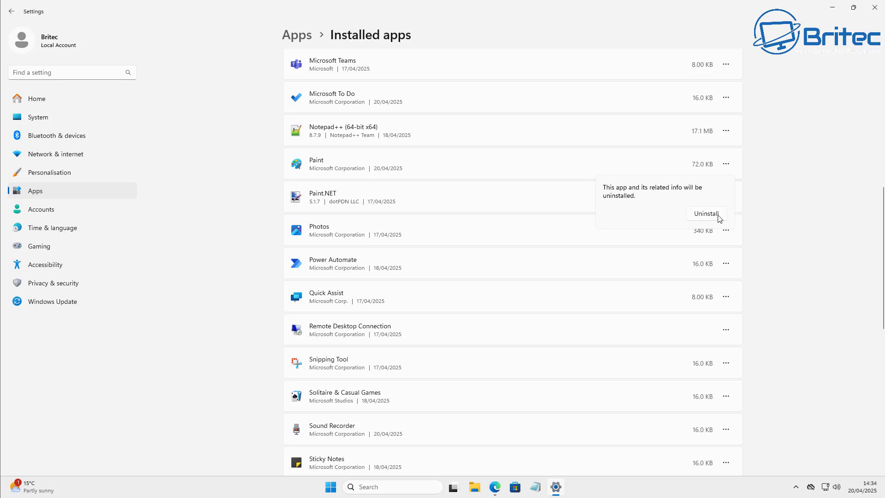
{"action": "left_click", "coordinate": [706, 213]}
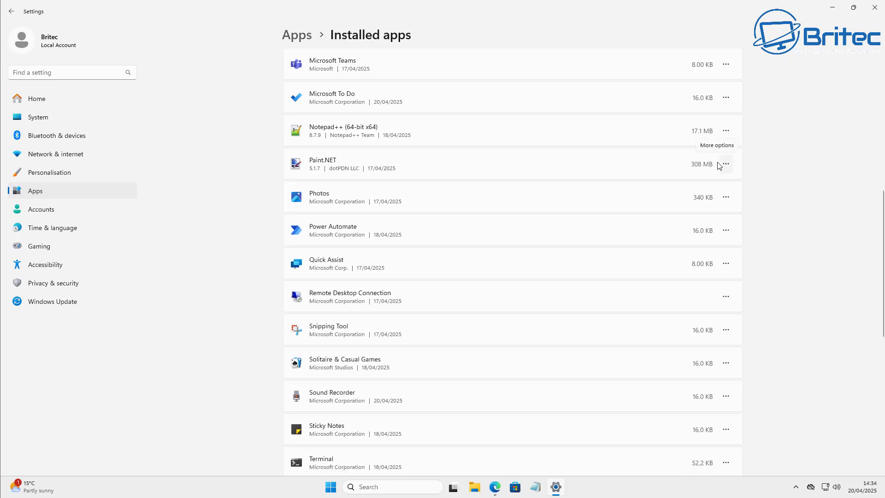
{"action": "left_click", "coordinate": [874, 8]}
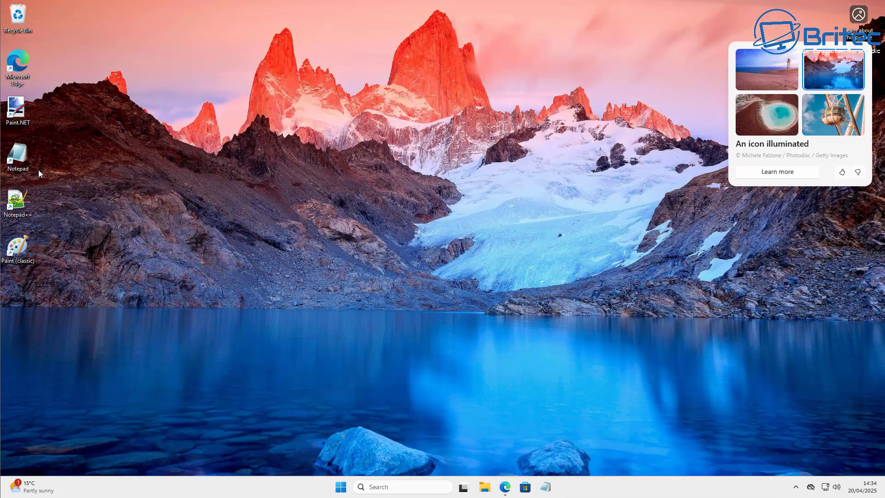
{"action": "double_click", "coordinate": [20, 108]}
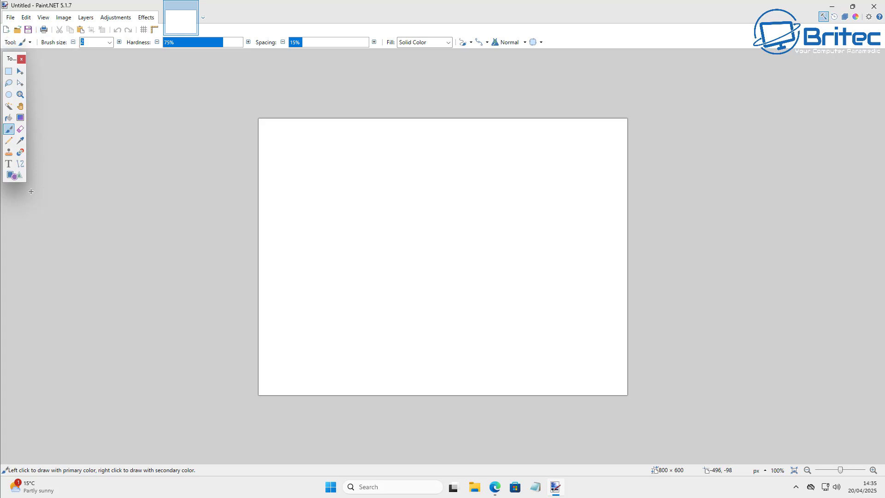
{"action": "left_click", "coordinate": [875, 9]}
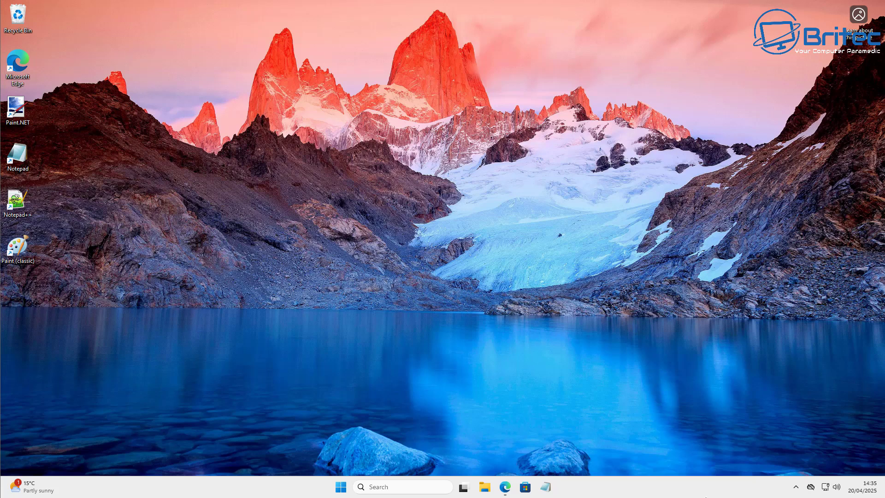
Step: Run 'Shell:Common Start menu' from the Start button's Run dialog to open the shared Start Menu
{"action": "right_click", "coordinate": [342, 492]}
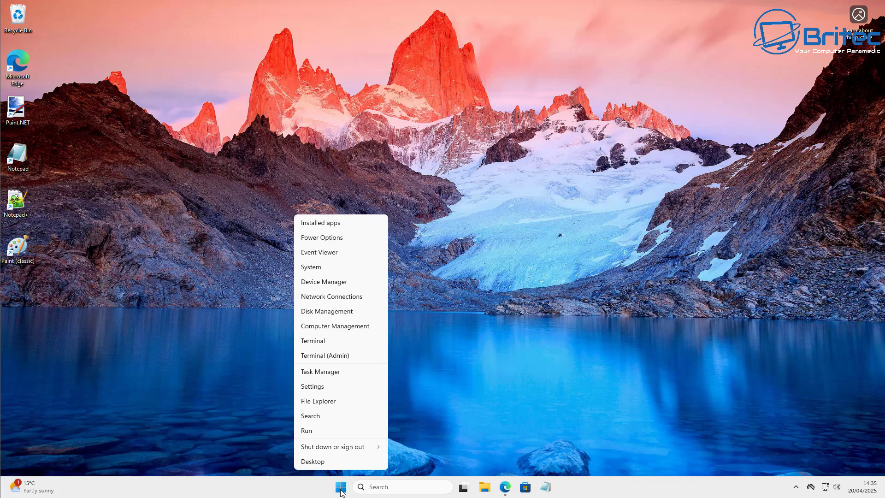
{"action": "left_click", "coordinate": [316, 431]}
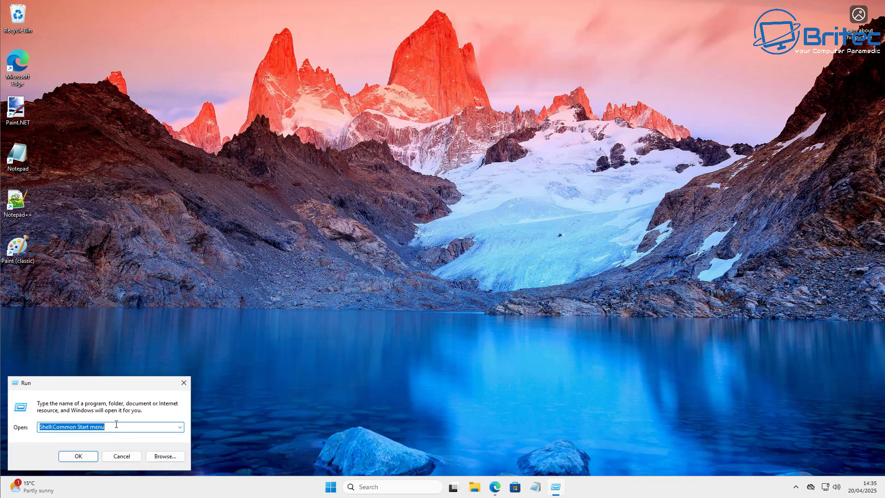
{"action": "left_click", "coordinate": [116, 425]}
{"action": "left_click", "coordinate": [76, 459]}
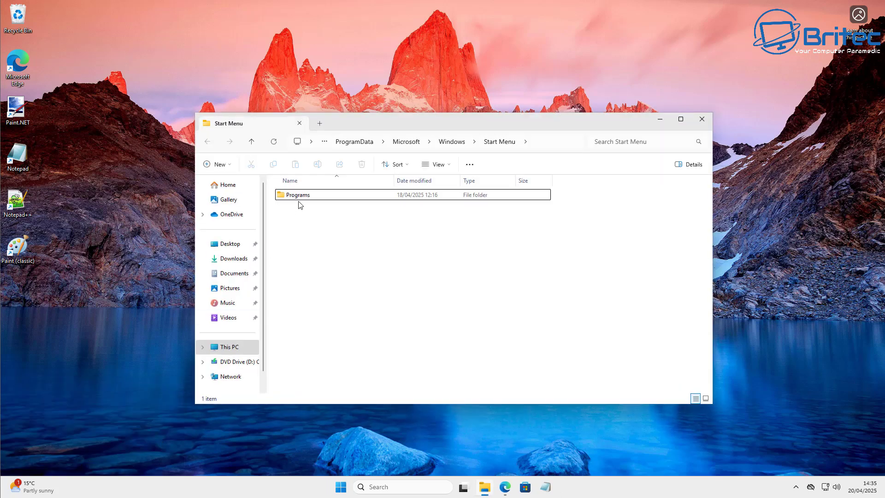
Step: Copy the Paint (classic) desktop shortcut into Start Menu\Programs with admin approval, then launch it
{"action": "double_click", "coordinate": [298, 198]}
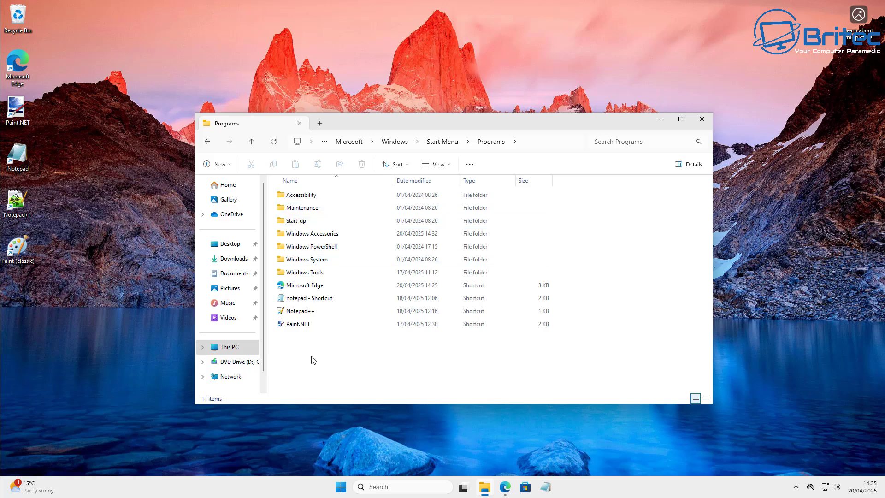
{"action": "right_click", "coordinate": [21, 253]}
{"action": "left_click", "coordinate": [62, 260]}
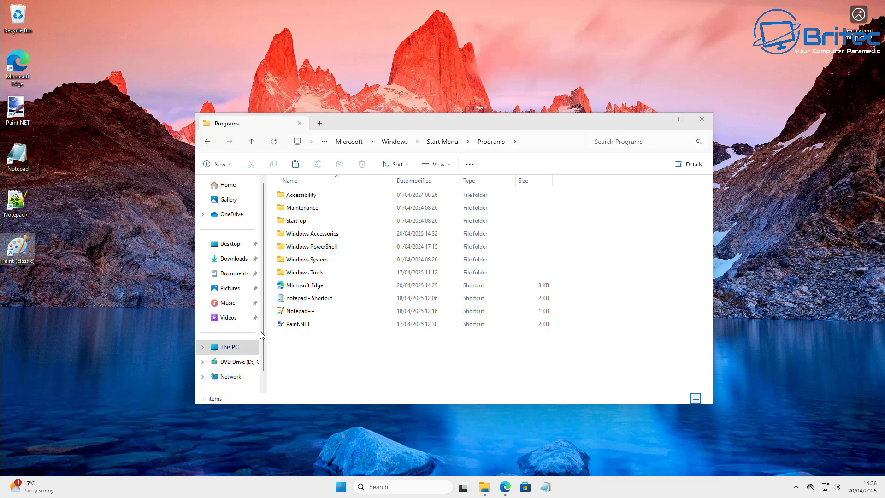
{"action": "right_click", "coordinate": [303, 344]}
{"action": "left_click", "coordinate": [319, 356]}
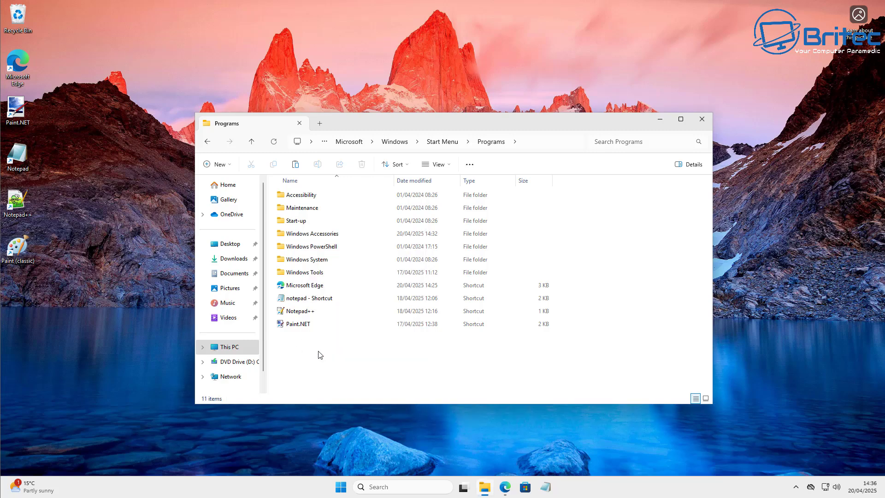
{"action": "left_click", "coordinate": [421, 183]}
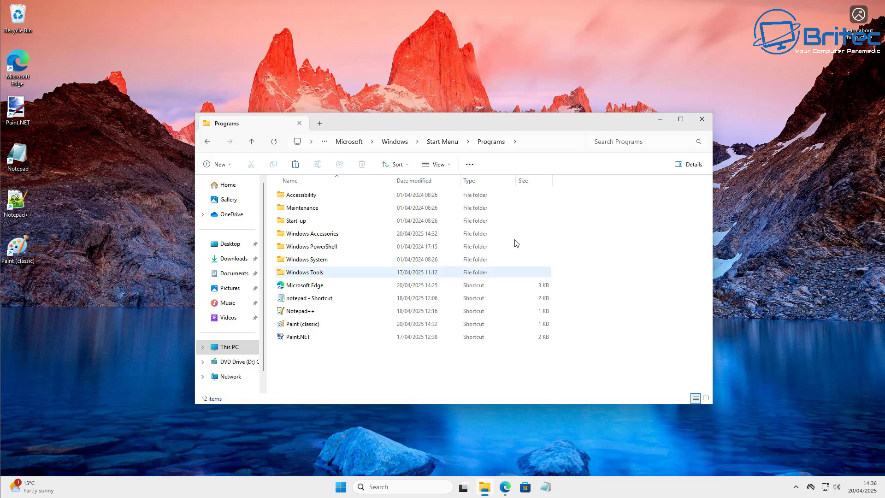
{"action": "double_click", "coordinate": [319, 325]}
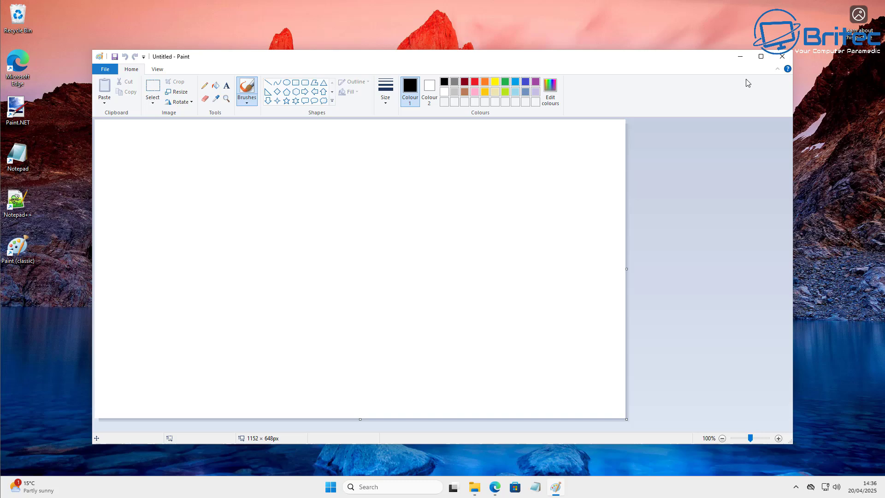
Step: Pin Paint (classic) to the taskbar via Show more options, close Explorer, and test the taskbar icon
{"action": "left_click", "coordinate": [783, 57]}
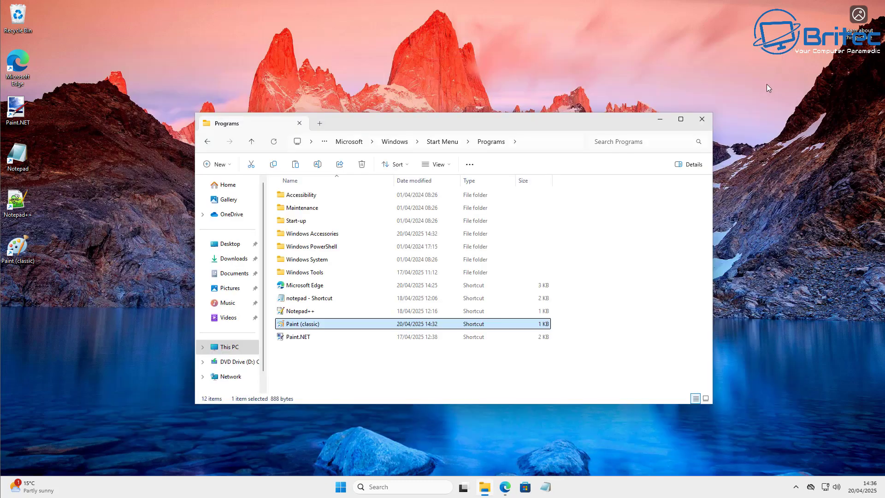
{"action": "right_click", "coordinate": [314, 329]}
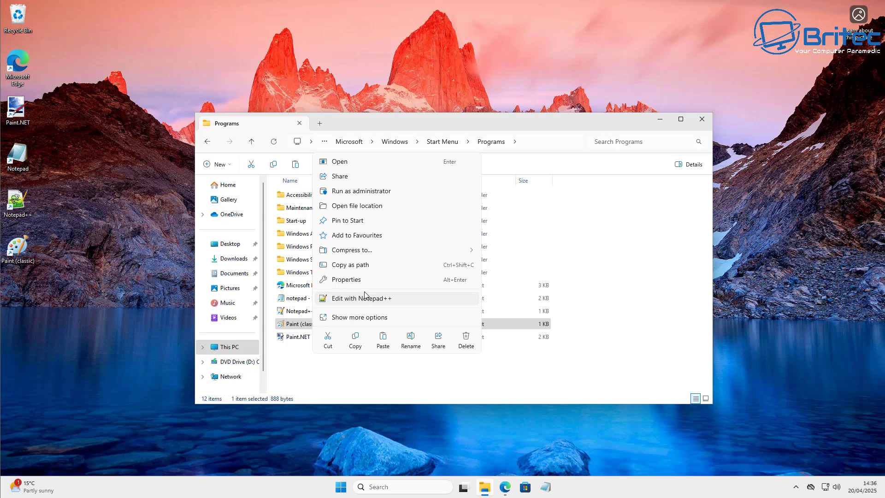
{"action": "left_click", "coordinate": [359, 318]}
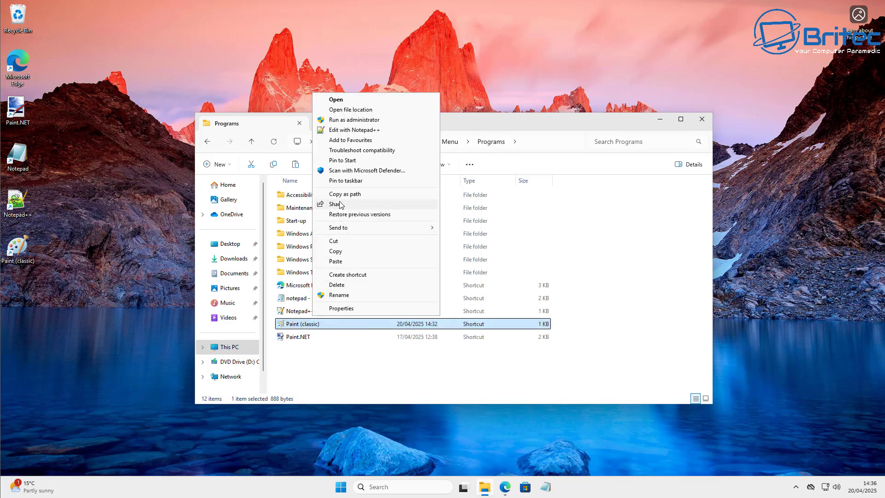
{"action": "left_click", "coordinate": [346, 181]}
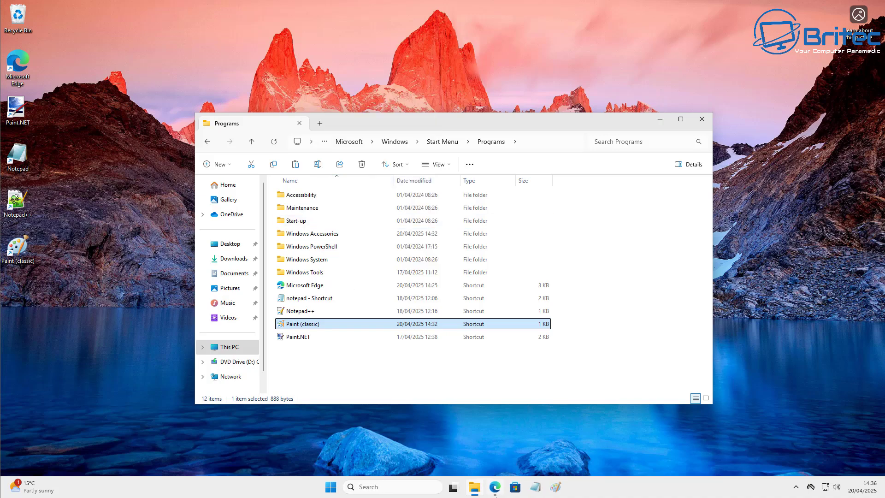
{"action": "left_click", "coordinate": [700, 121]}
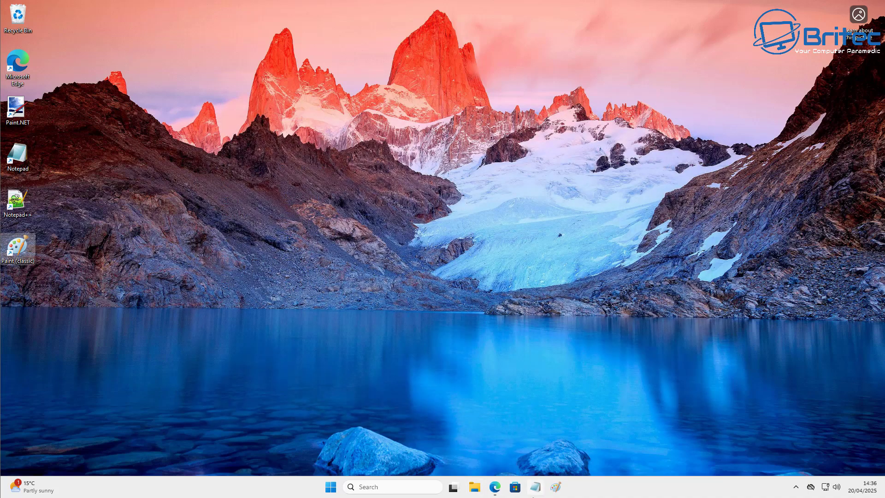
{"action": "left_click", "coordinate": [554, 489]}
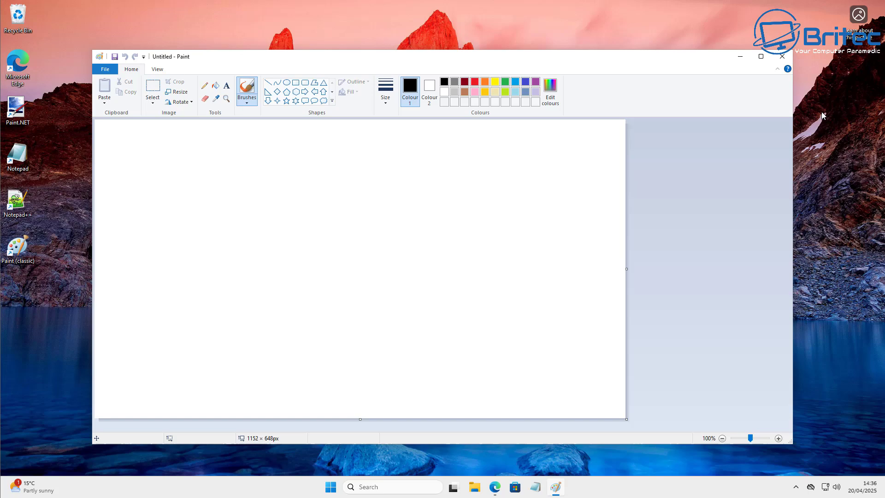
{"action": "left_click", "coordinate": [783, 57]}
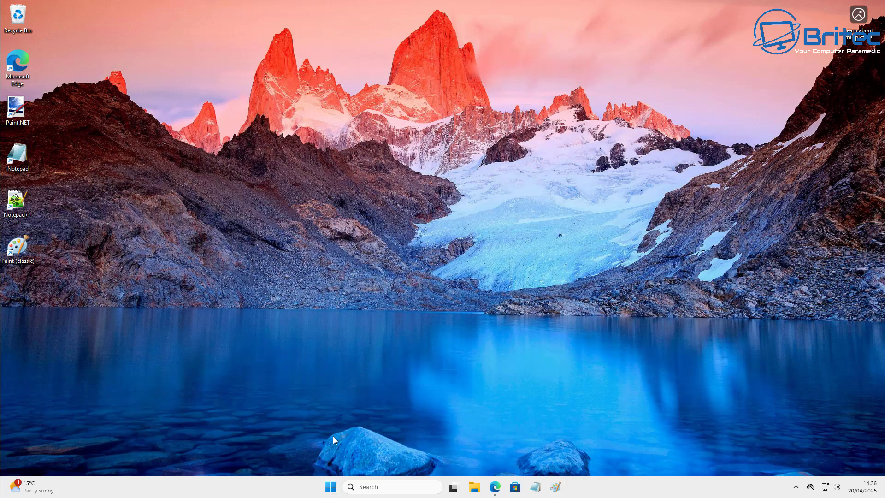
Step: Pin Paint (classic) to Start from the Start menu's All apps list
{"action": "left_click", "coordinate": [335, 490]}
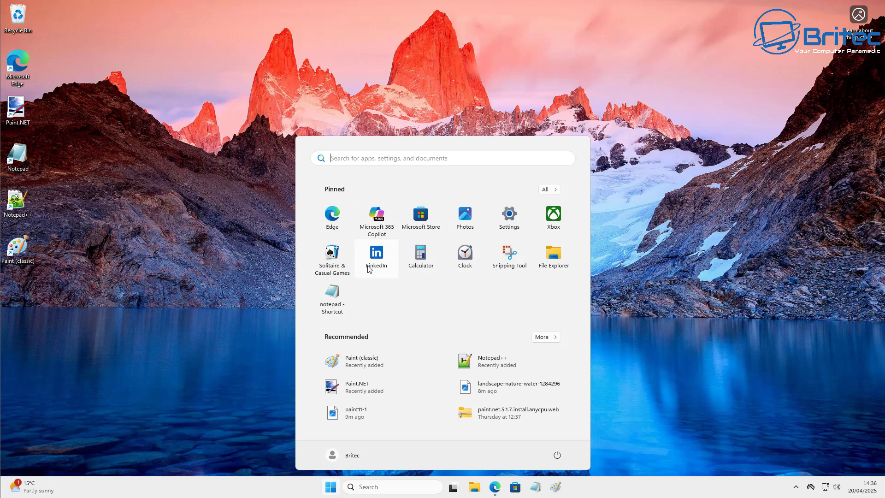
{"action": "left_click", "coordinate": [547, 190]}
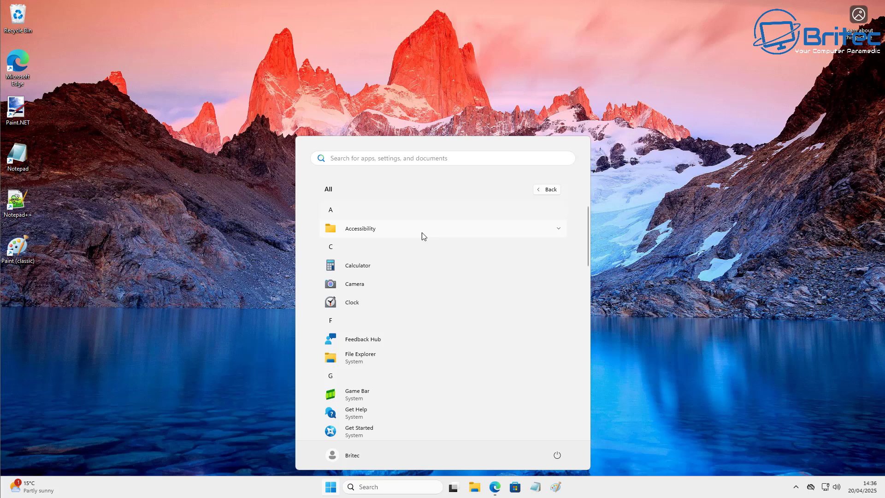
{"action": "scroll", "coordinate": [373, 314], "scroll_direction": "down", "scroll_amount": 3}
{"action": "scroll", "coordinate": [376, 332], "scroll_direction": "down", "scroll_amount": 4}
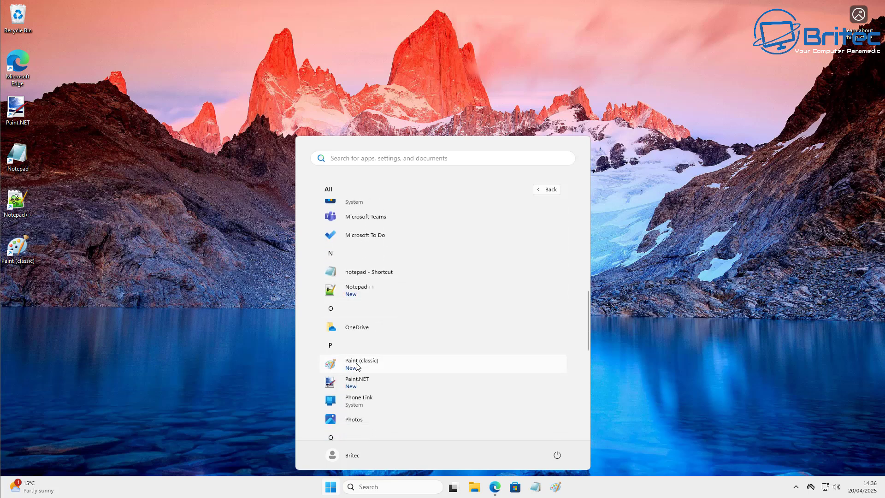
{"action": "right_click", "coordinate": [356, 366]}
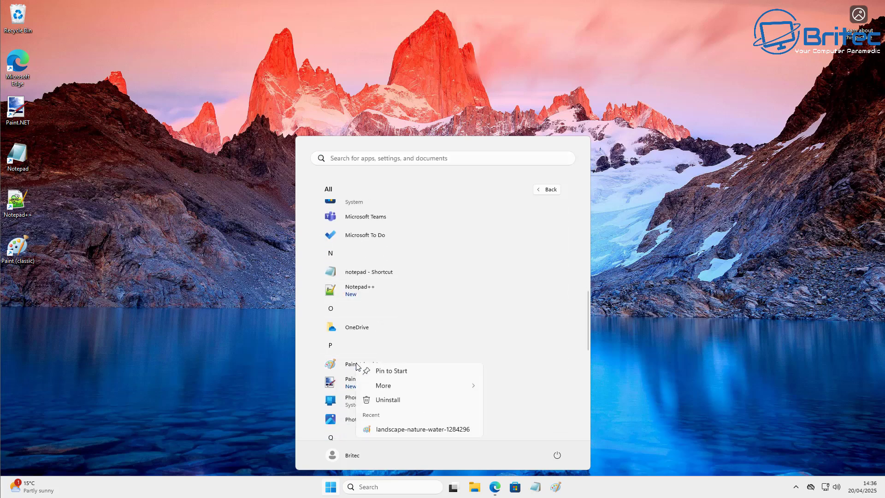
{"action": "left_click", "coordinate": [402, 372]}
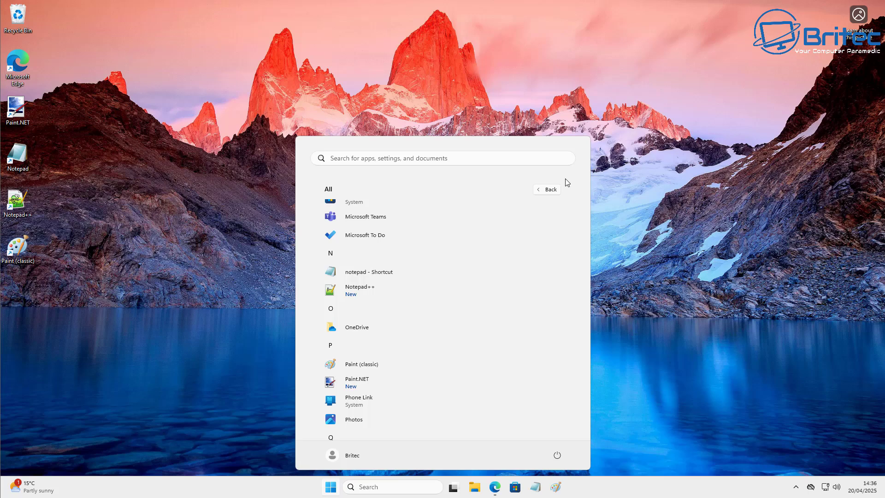
{"action": "left_click", "coordinate": [664, 225]}
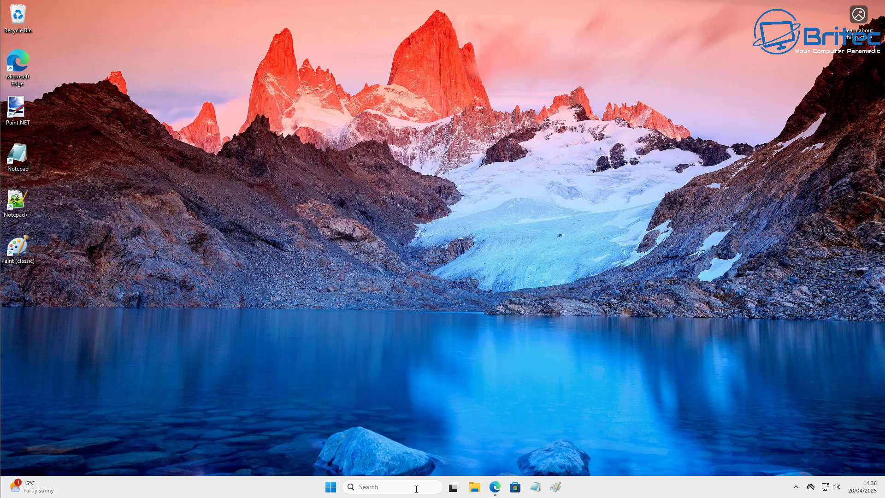
Step: Launch Paint (classic) from Pinned, close it, and check its entry in All apps
{"action": "left_click", "coordinate": [328, 488]}
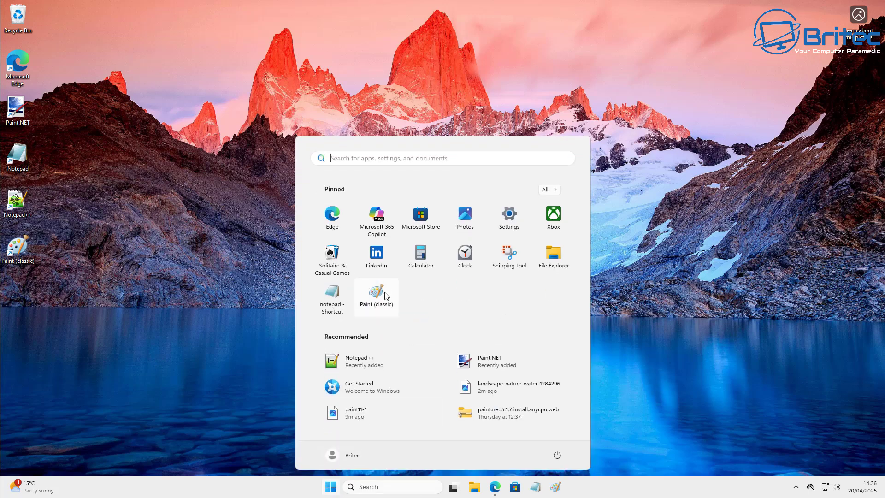
{"action": "left_click", "coordinate": [377, 294]}
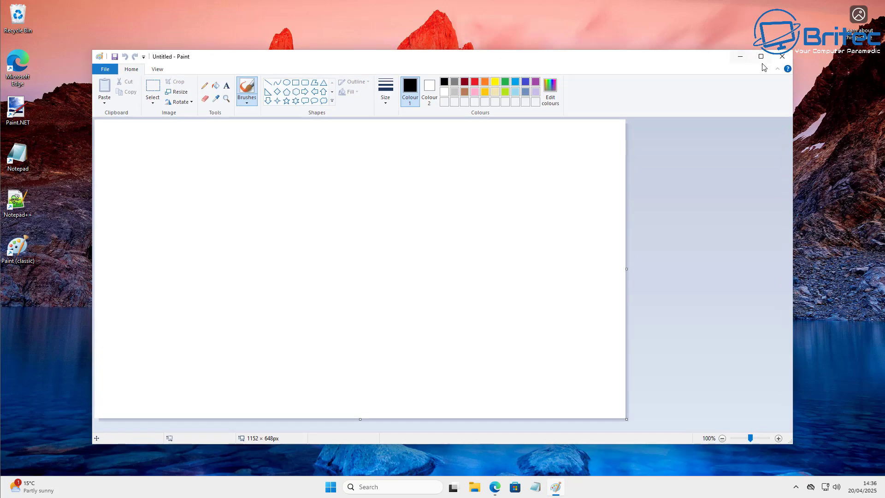
{"action": "left_click", "coordinate": [781, 58]}
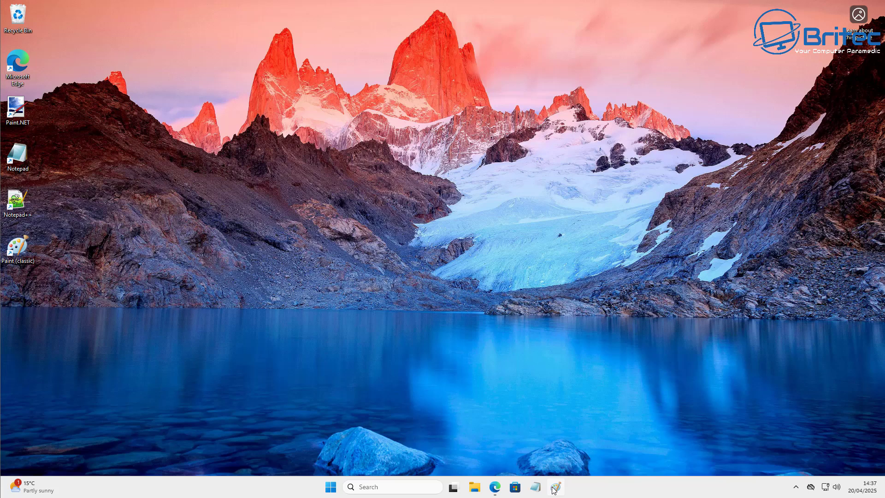
{"action": "left_click", "coordinate": [329, 488]}
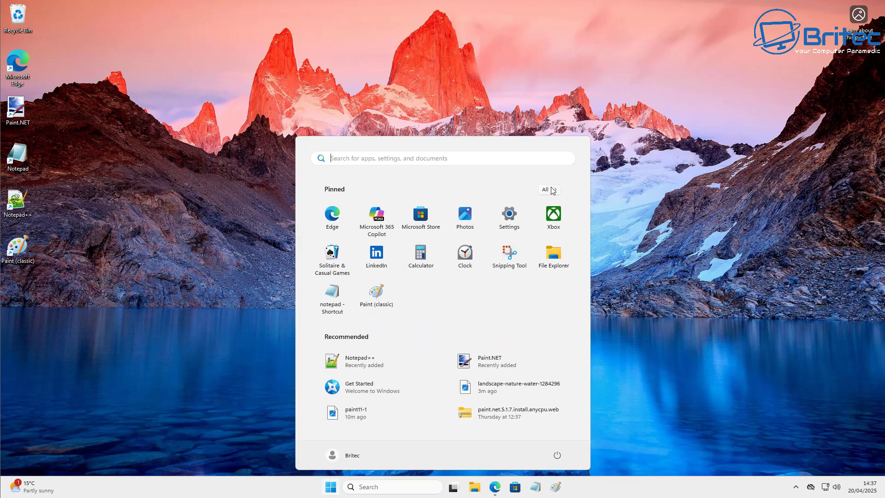
{"action": "left_click", "coordinate": [549, 190]}
{"action": "scroll", "coordinate": [417, 346], "scroll_direction": "down", "scroll_amount": 5}
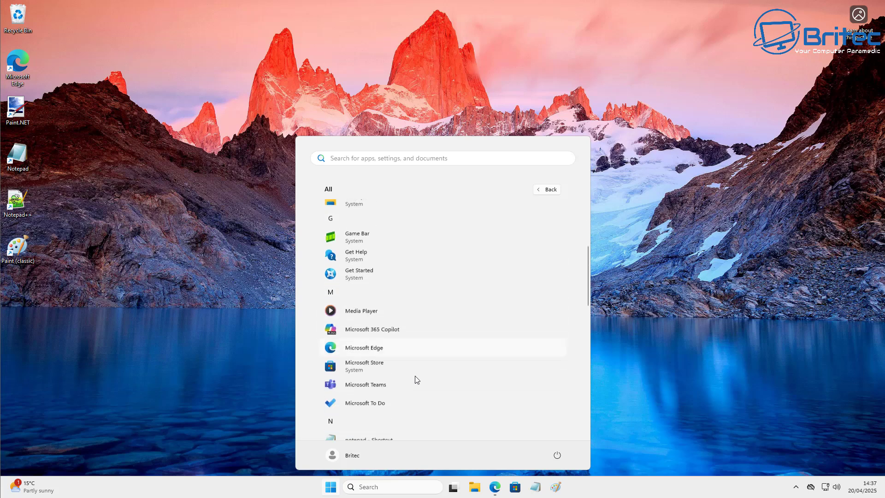
{"action": "scroll", "coordinate": [415, 375], "scroll_direction": "down", "scroll_amount": 5}
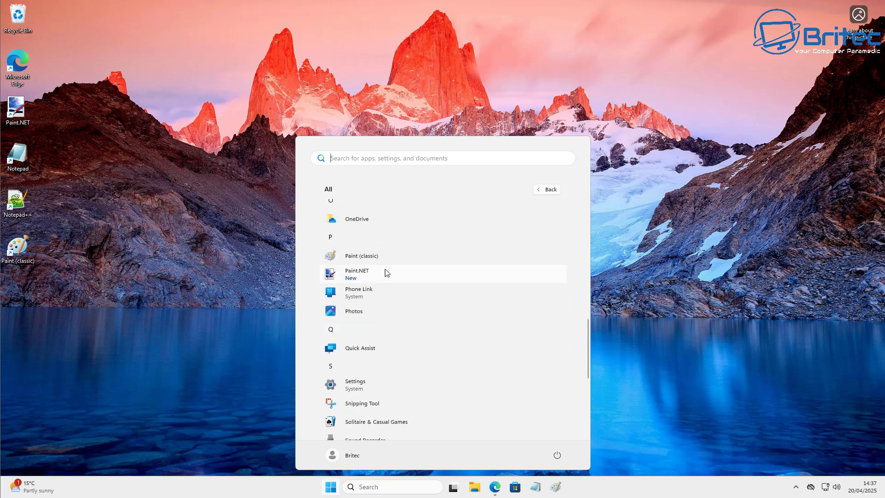
{"action": "left_click", "coordinate": [679, 196]}
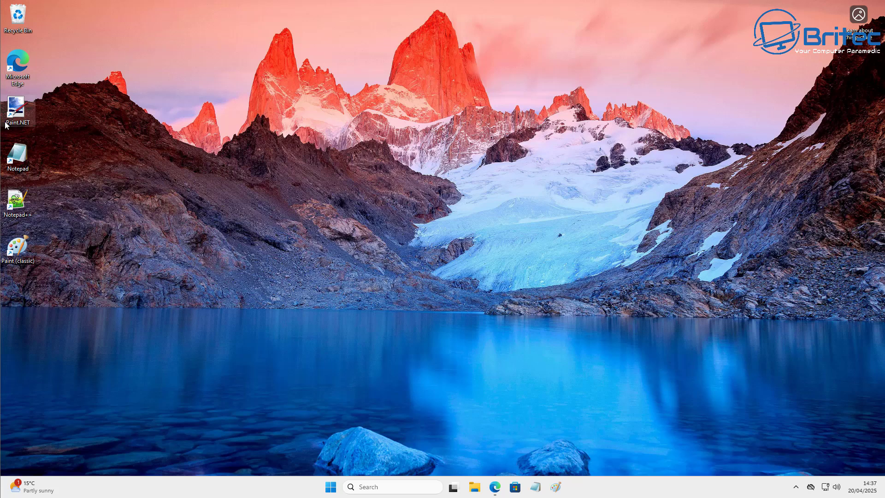
Step: Open landscape-nature-water-1284296 from Pictures via Edit with Classic Paint, then close Paint and Explorer
{"action": "left_click", "coordinate": [479, 492]}
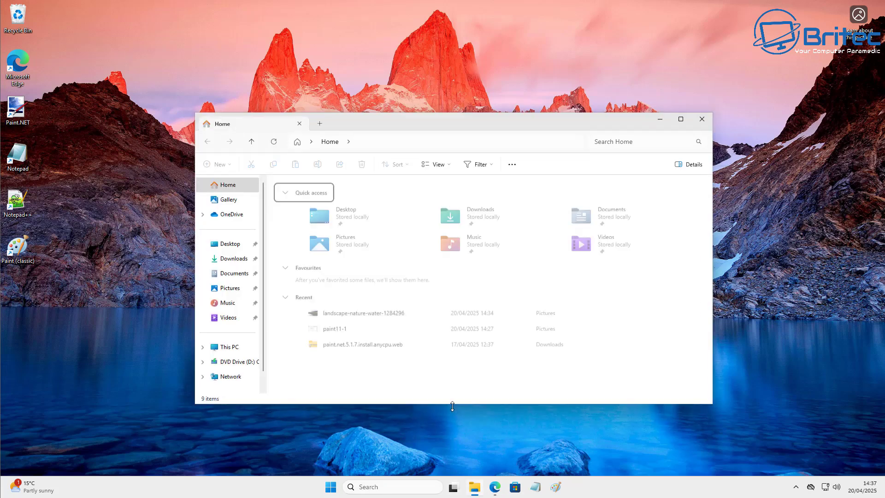
{"action": "left_click", "coordinate": [229, 287]}
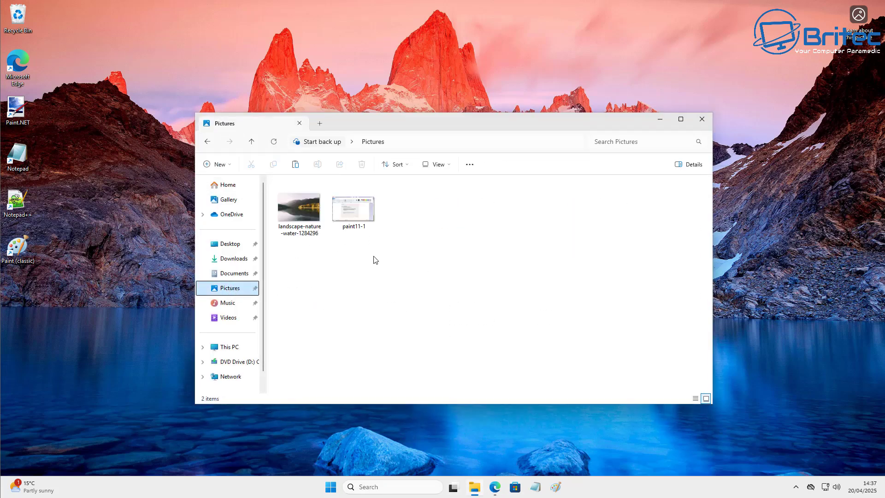
{"action": "right_click", "coordinate": [297, 211]}
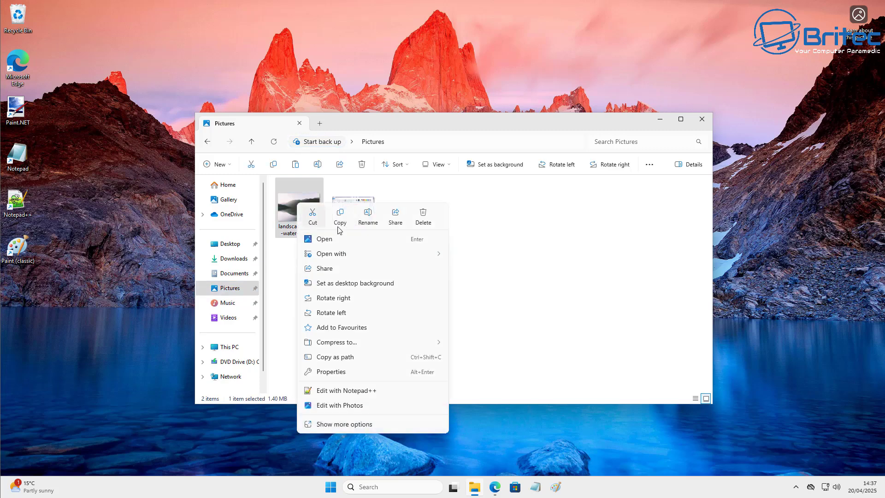
{"action": "left_click", "coordinate": [329, 424]}
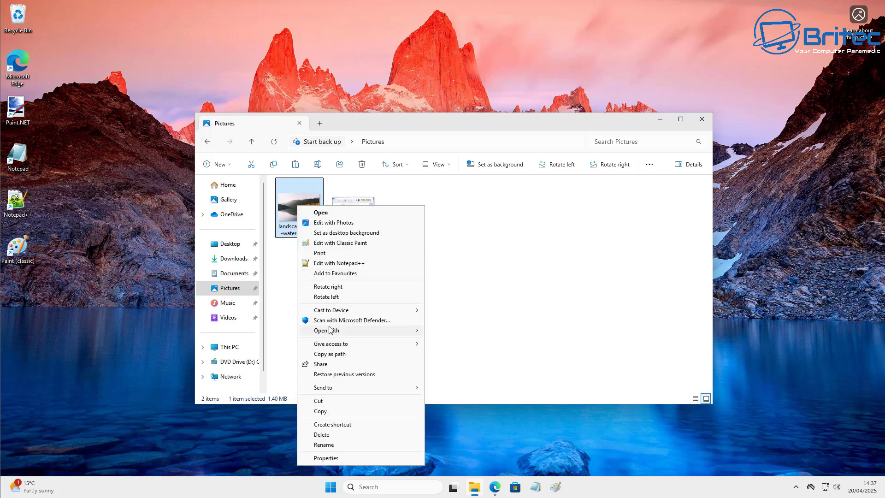
{"action": "left_click", "coordinate": [343, 243]}
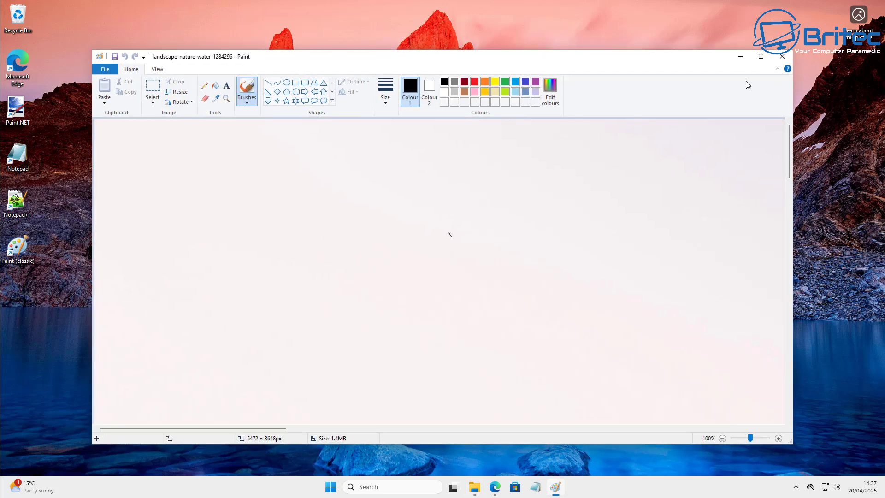
{"action": "left_click", "coordinate": [782, 57]}
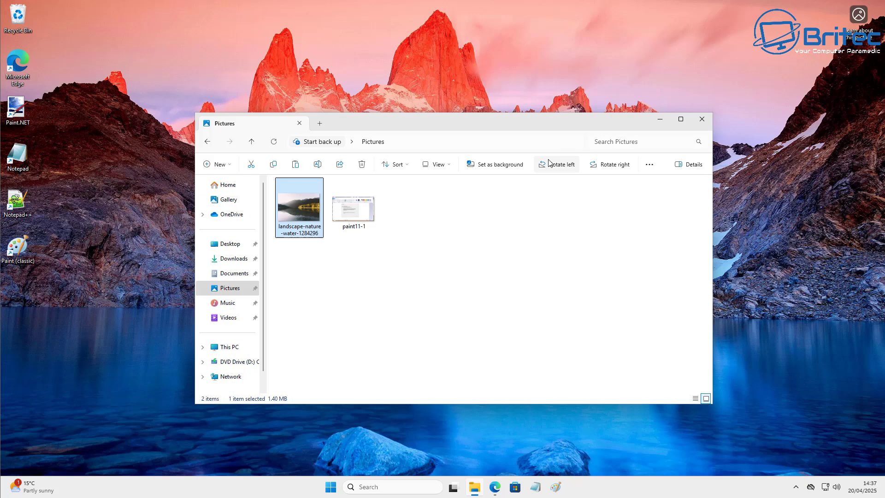
{"action": "left_click", "coordinate": [702, 122]}
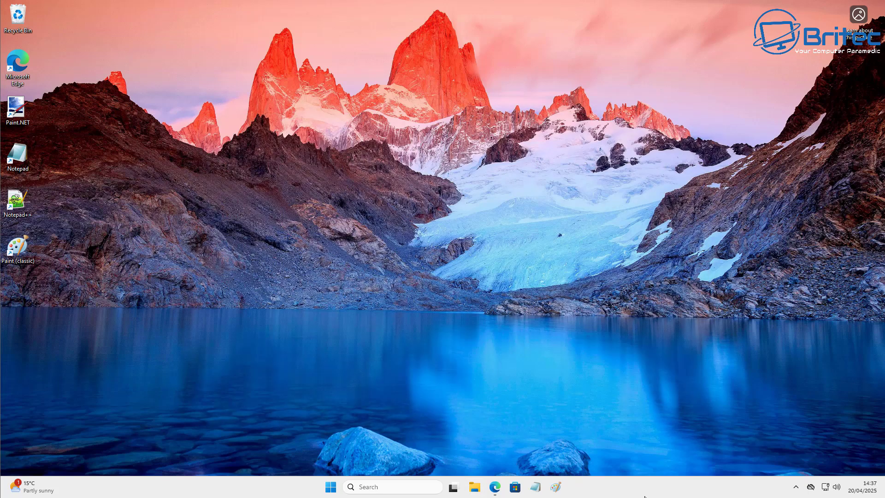